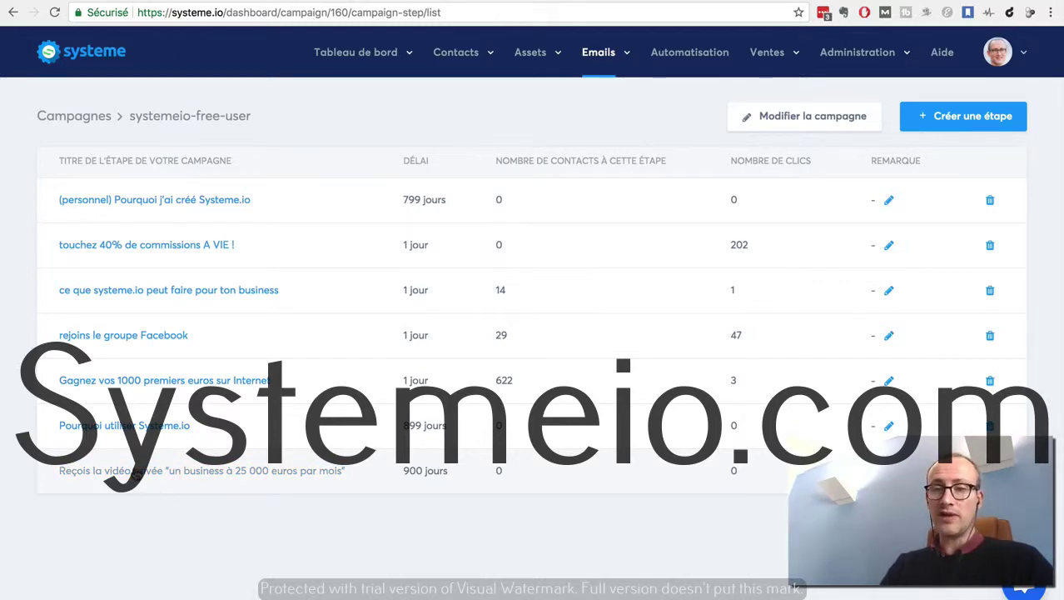
# Open the campaign email "Reçois la vidéo privée 'un business à 25 000 euros par mois'" and review its body
pyautogui.click(134, 470)
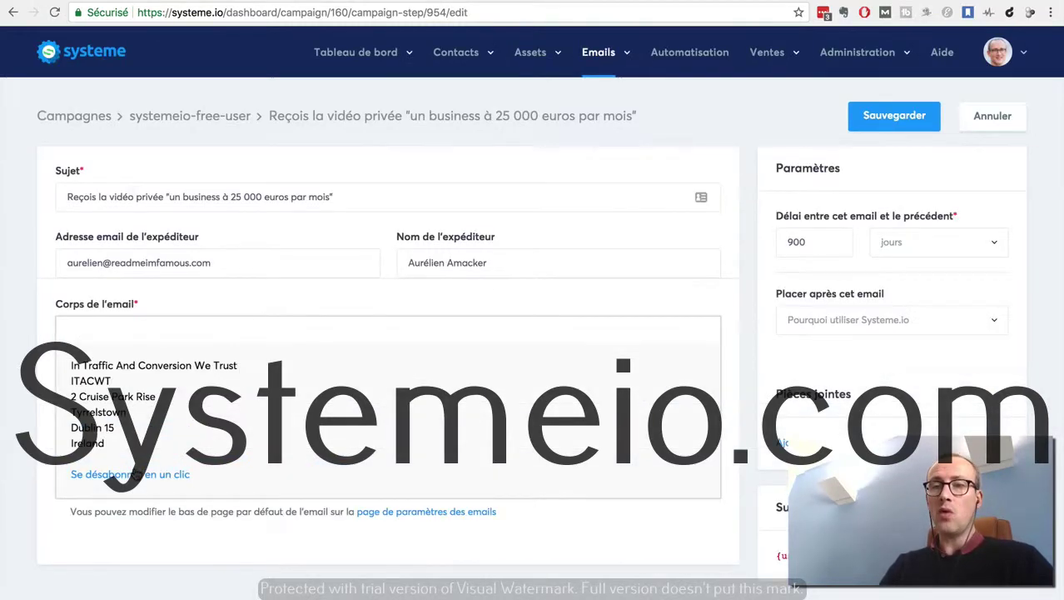
pyautogui.scroll(-1, 40, 429)
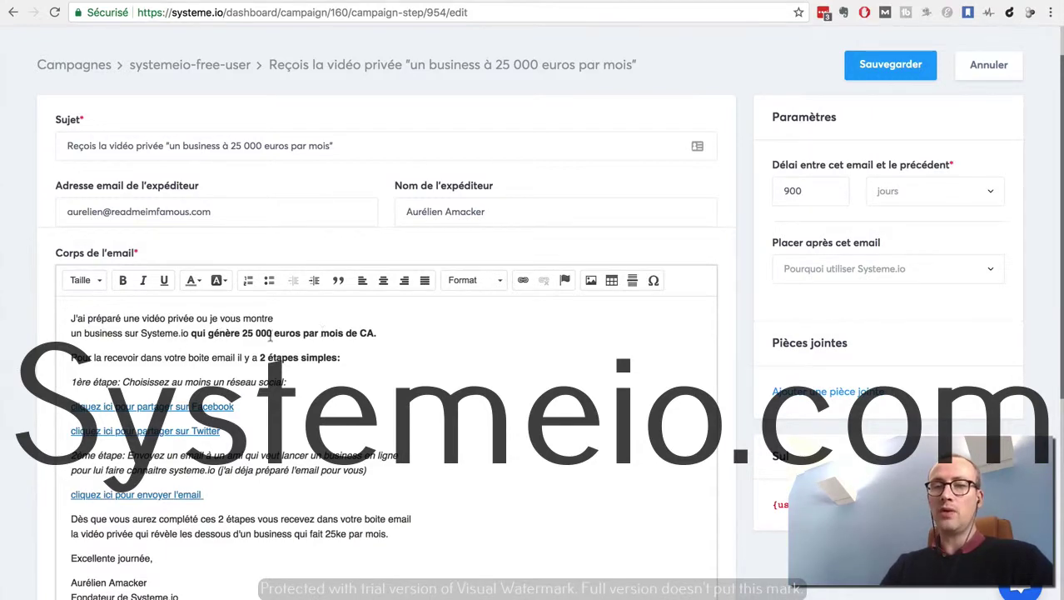
pyautogui.scroll(-1, 29, 415)
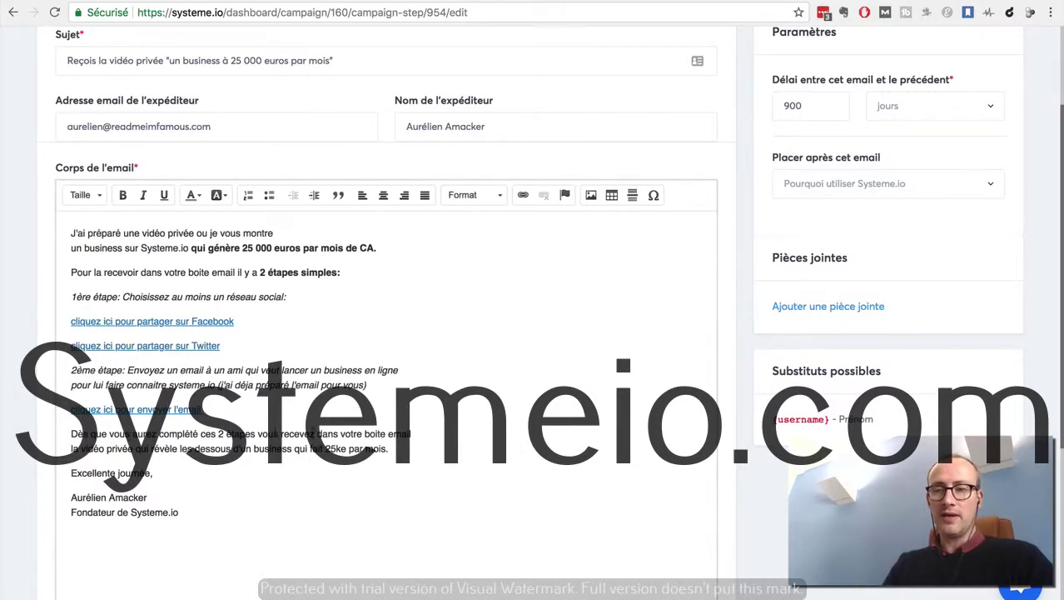
# Correct "recevez" to "recevrez" in the email's closing paragraph and bold "les dessous d'un business qui fait 25ke par mois"
pyautogui.click(307, 434)
pyautogui.write('r')
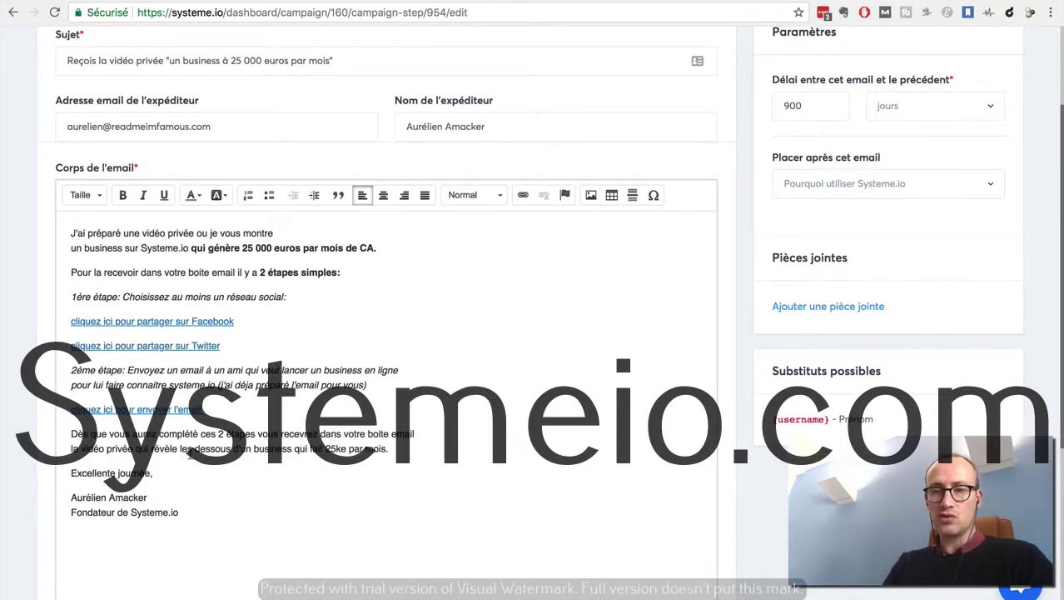
pyautogui.moveTo(180, 449); pyautogui.dragTo(390, 450)
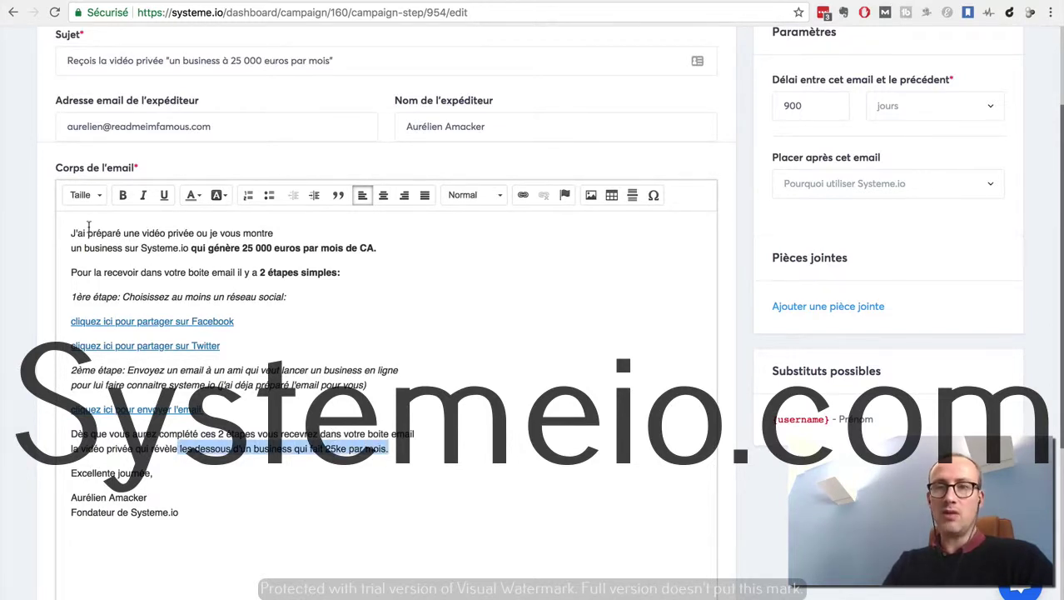
pyautogui.click(123, 195)
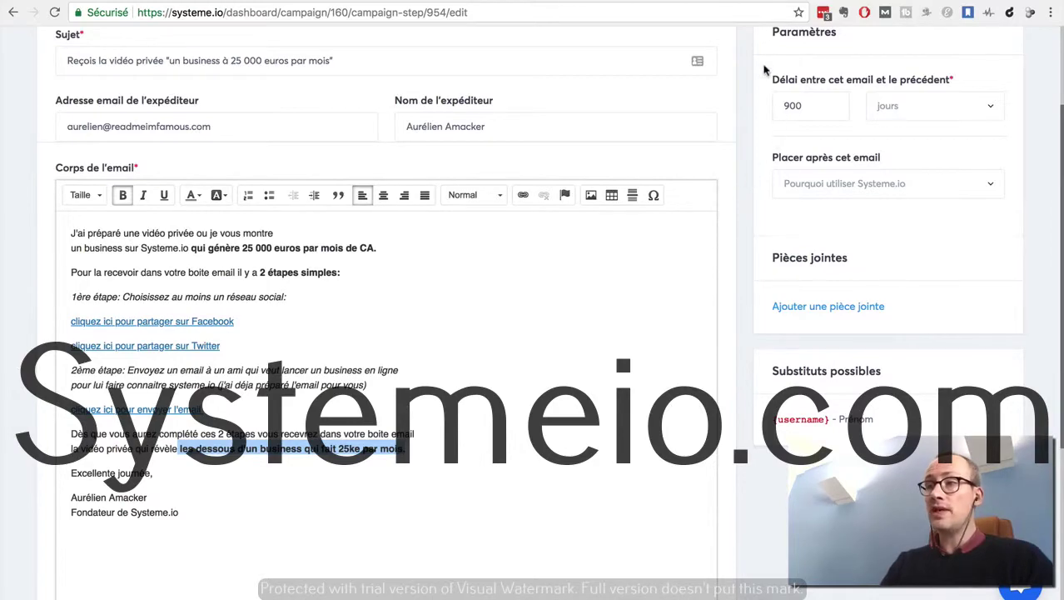
# Review the Facebook and Twitter share links on Share Link Generator, and check the URL behind the campaign email's Facebook link
pyautogui.hotkey('ctrl', 'Tab')
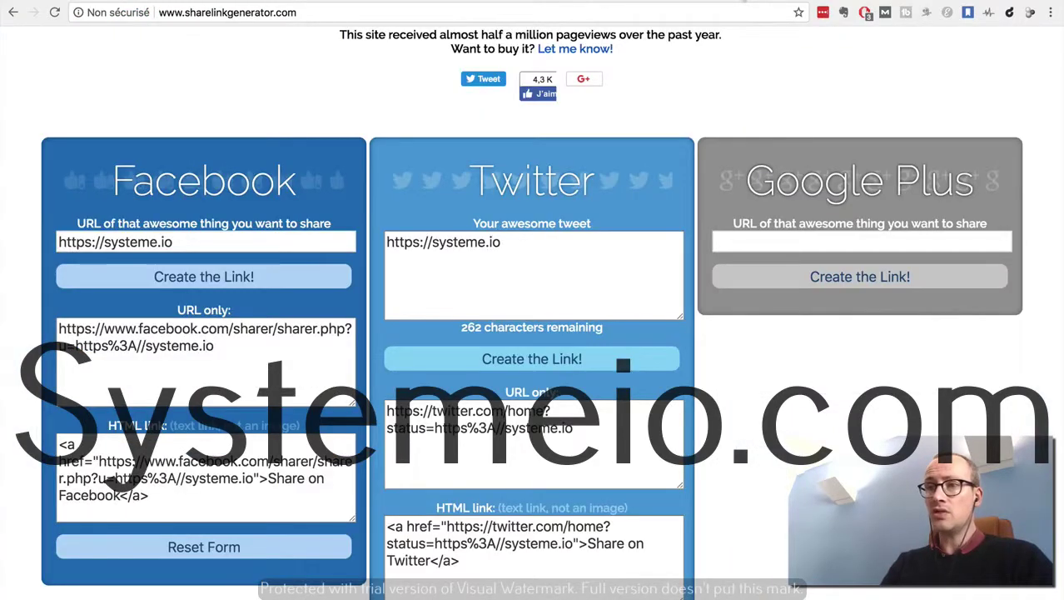
pyautogui.scroll(5, 1006, 150)
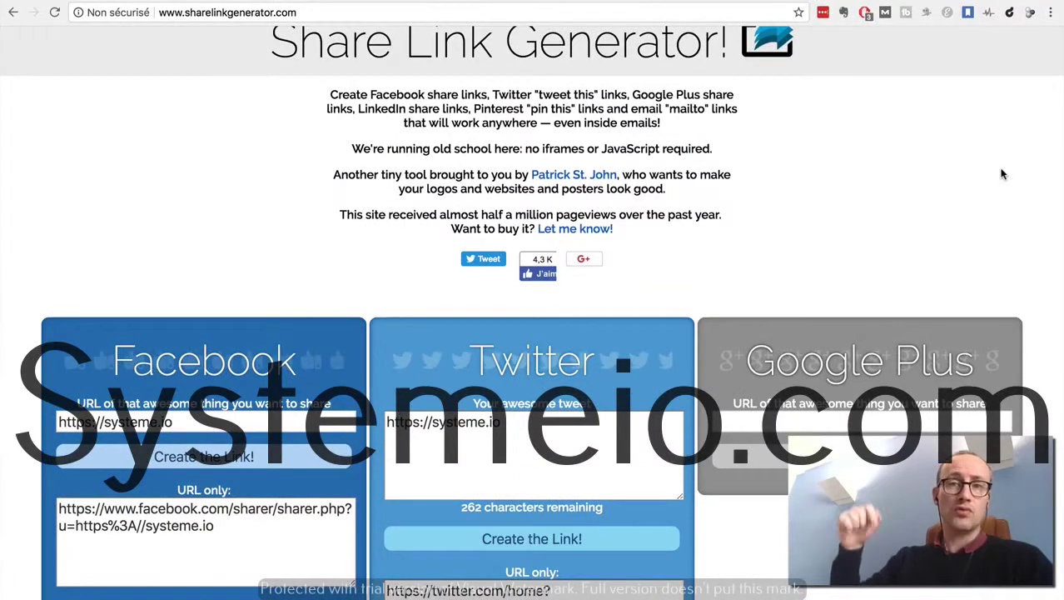
pyautogui.scroll(1, 1003, 174)
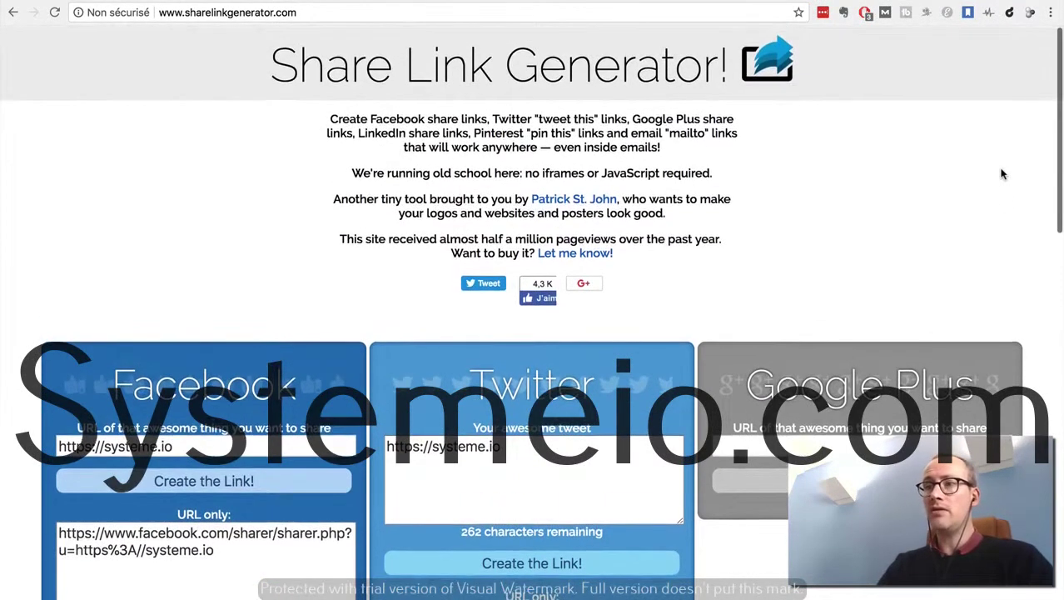
pyautogui.scroll(-4, 1003, 174)
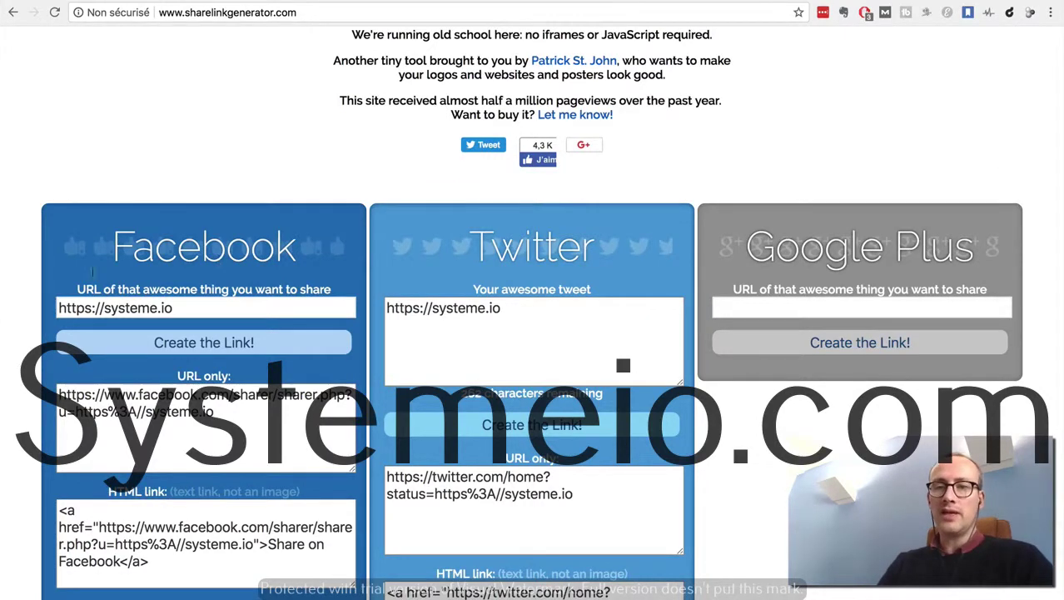
pyautogui.scroll(-2, 36, 356)
pyautogui.scroll(-1, 36, 357)
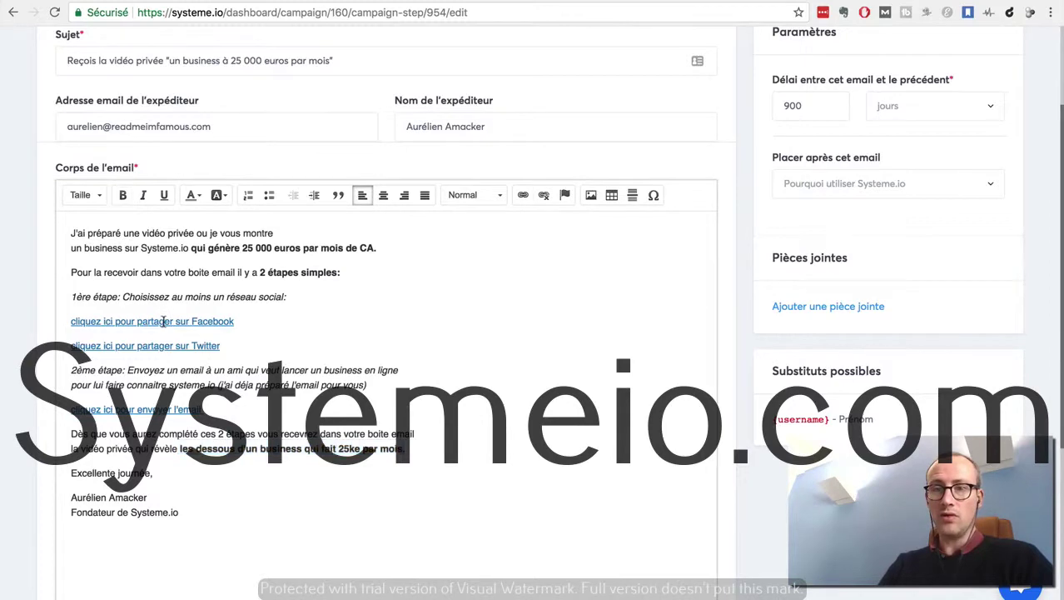
pyautogui.click(522, 195)
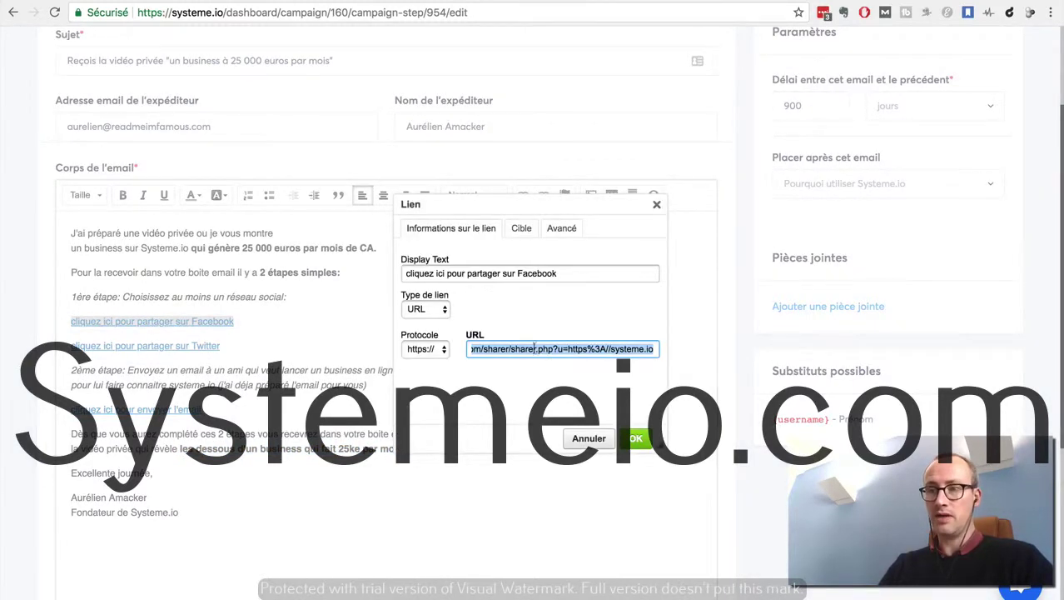
pyautogui.click(588, 438)
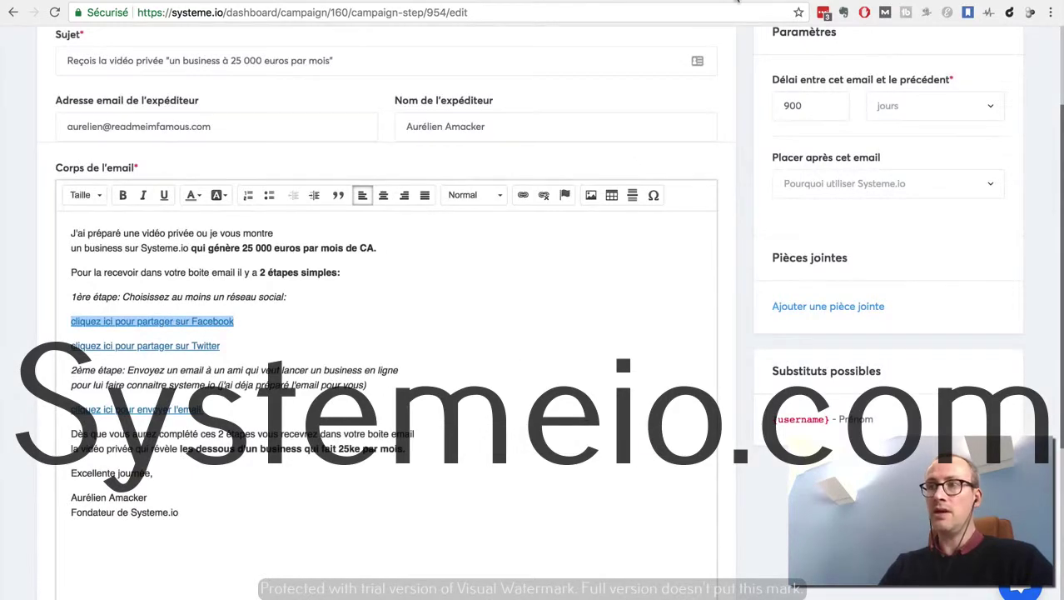
# Return to Share Link Generator and examine the Email form's subject, CC, body and generated mailto link
pyautogui.click(739, 2)
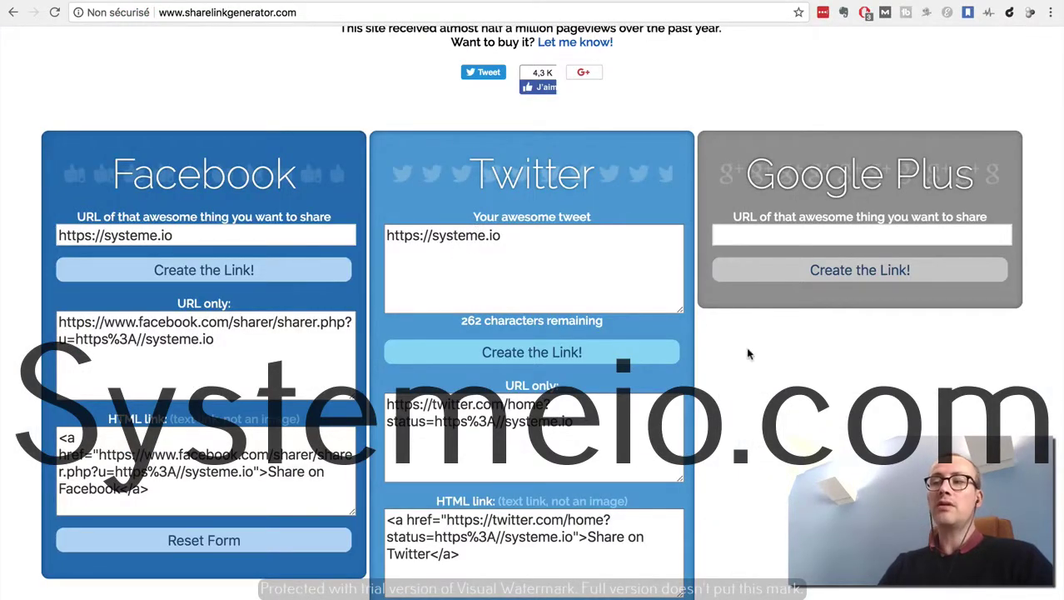
pyautogui.scroll(-3, 898, 362)
pyautogui.scroll(2, 897, 362)
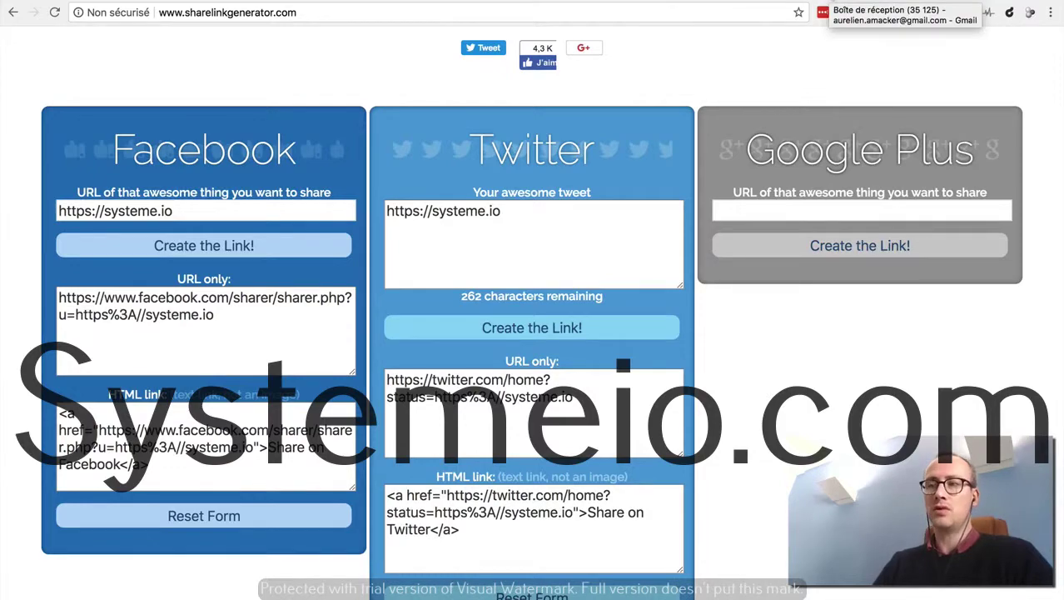
pyautogui.scroll(-5, 828, 49)
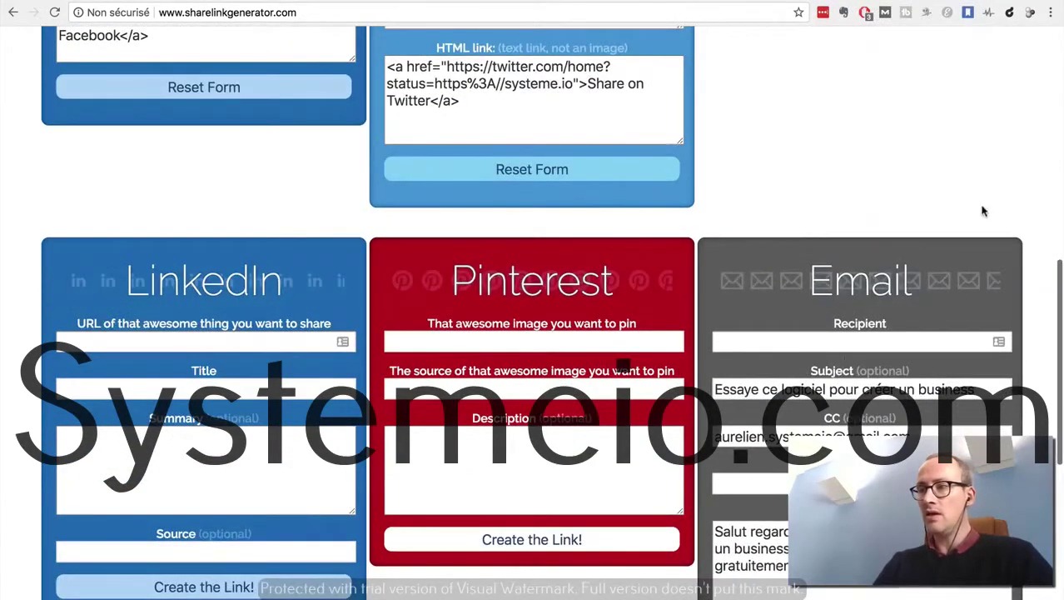
pyautogui.scroll(-2, 982, 211)
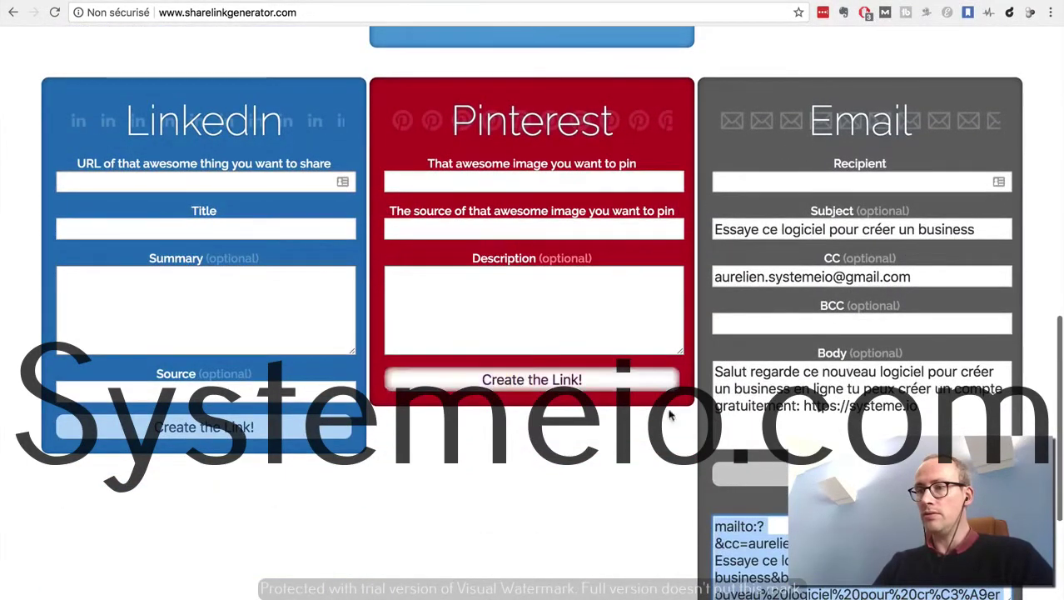
pyautogui.scroll(-1, 783, 117)
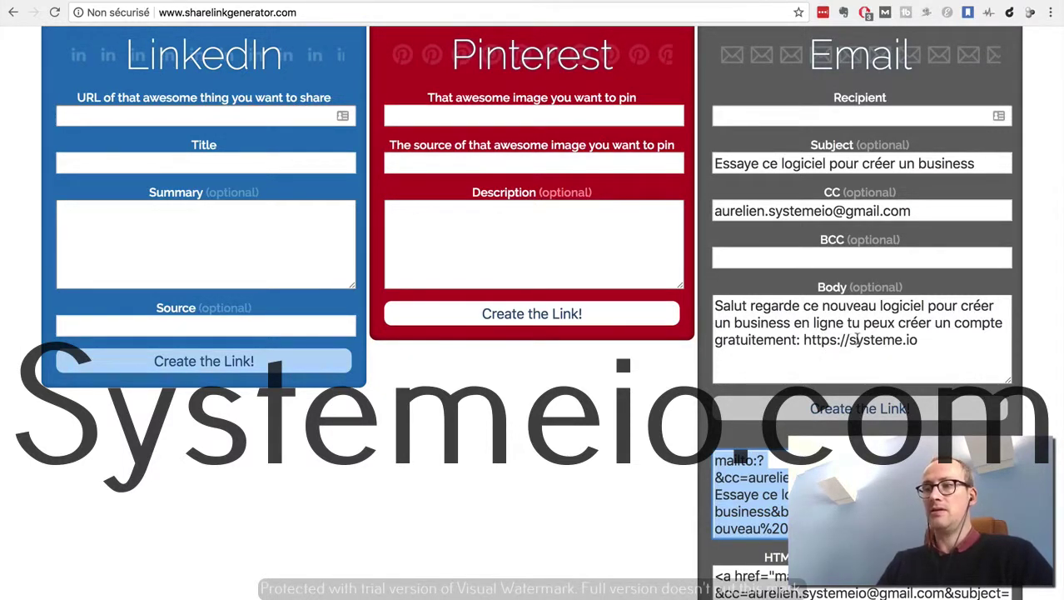
# Open the received private-video email in Gmail, follow its Facebook share link and enter the comment "regardez ca"
pyautogui.click(670, 0)
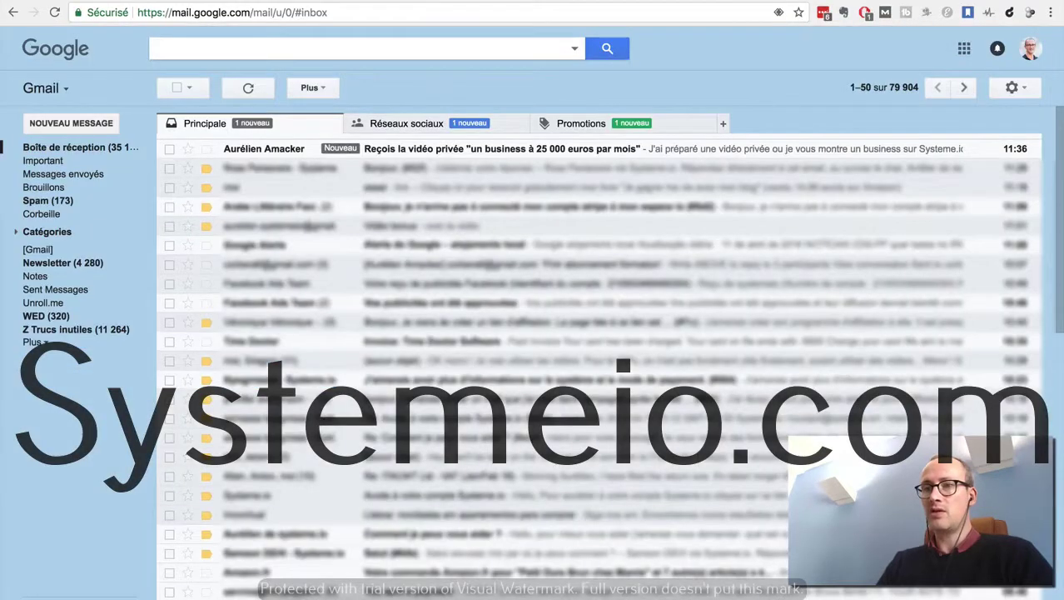
pyautogui.click(585, 150)
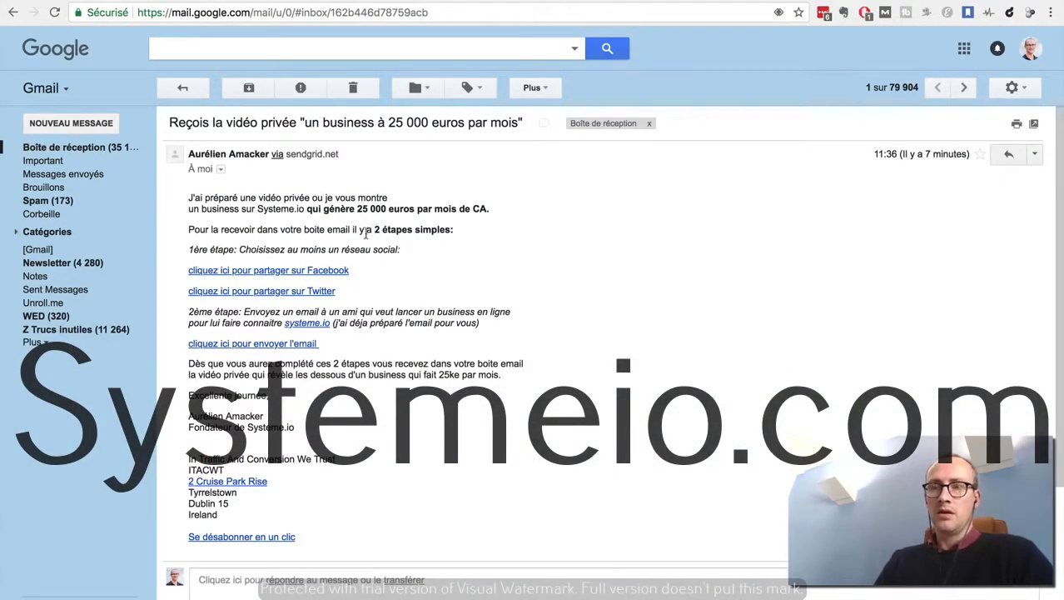
pyautogui.click(283, 271)
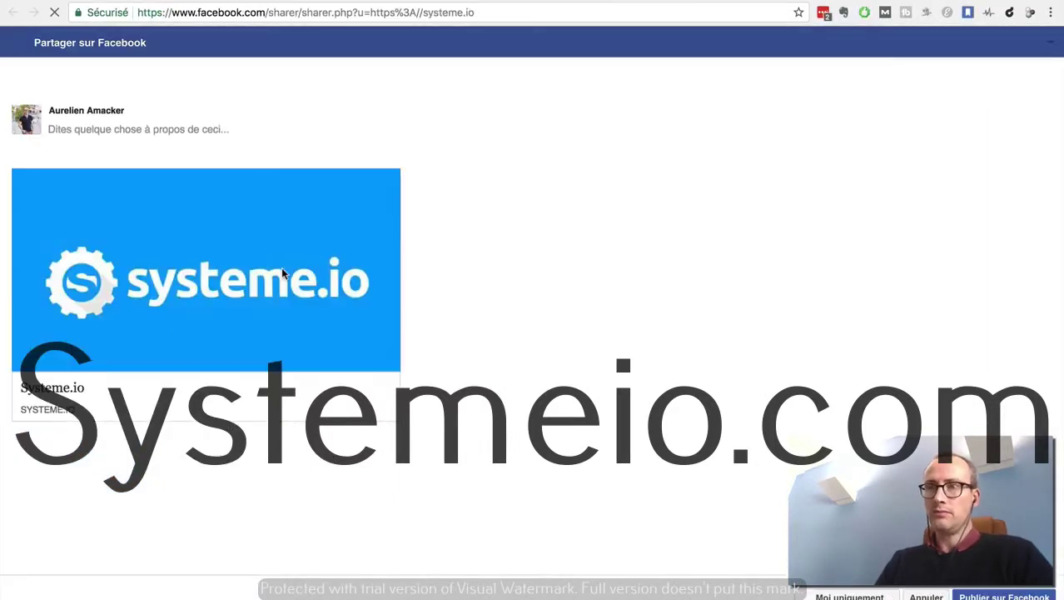
pyautogui.click(115, 125)
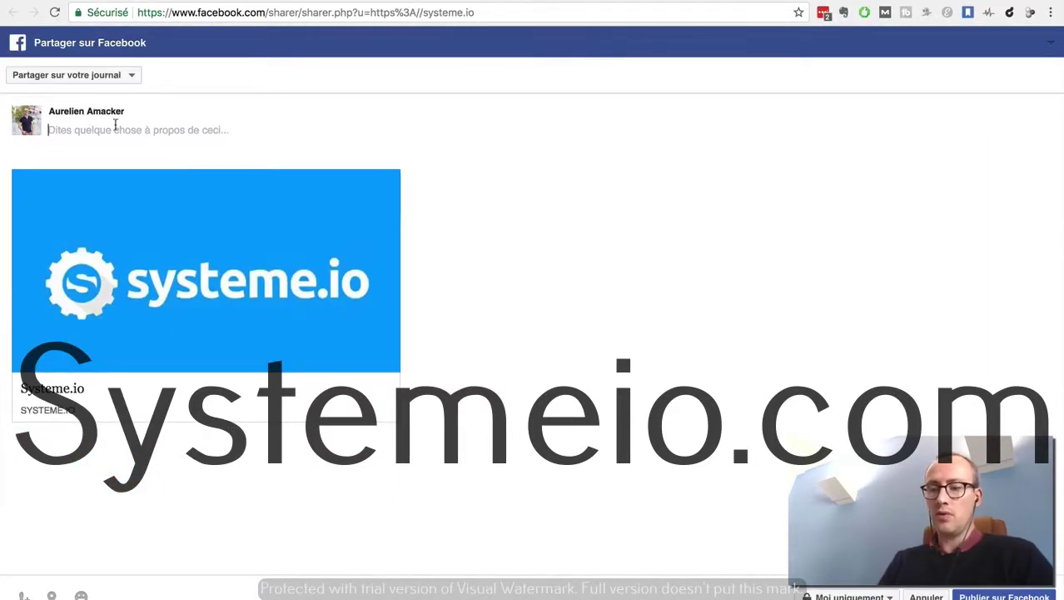
pyautogui.write('regardez ca')
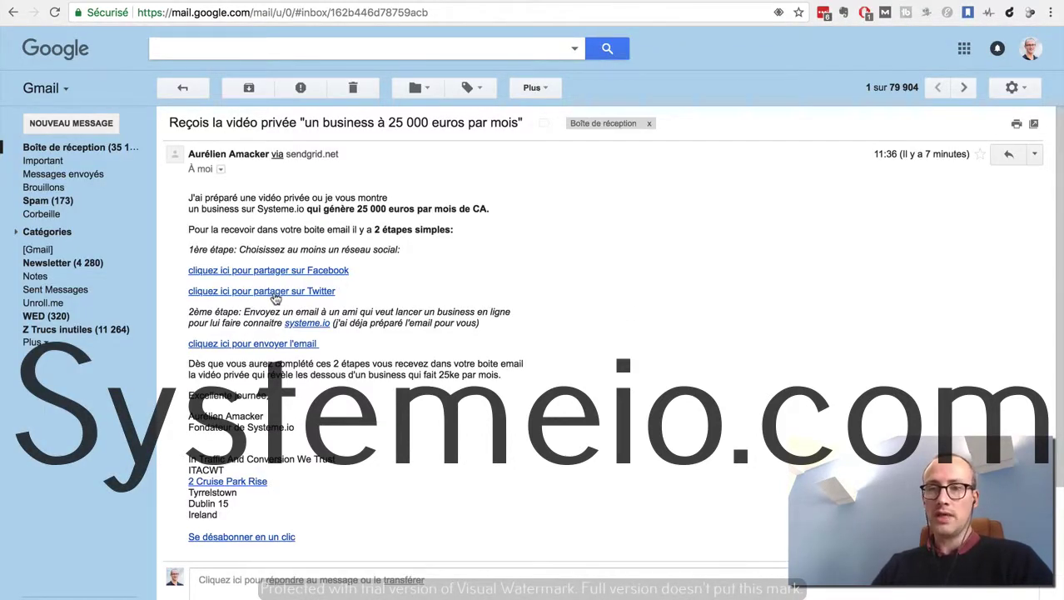
# Preview the prefilled tweet from the email's Twitter share link and close it without tweeting
pyautogui.click(273, 292)
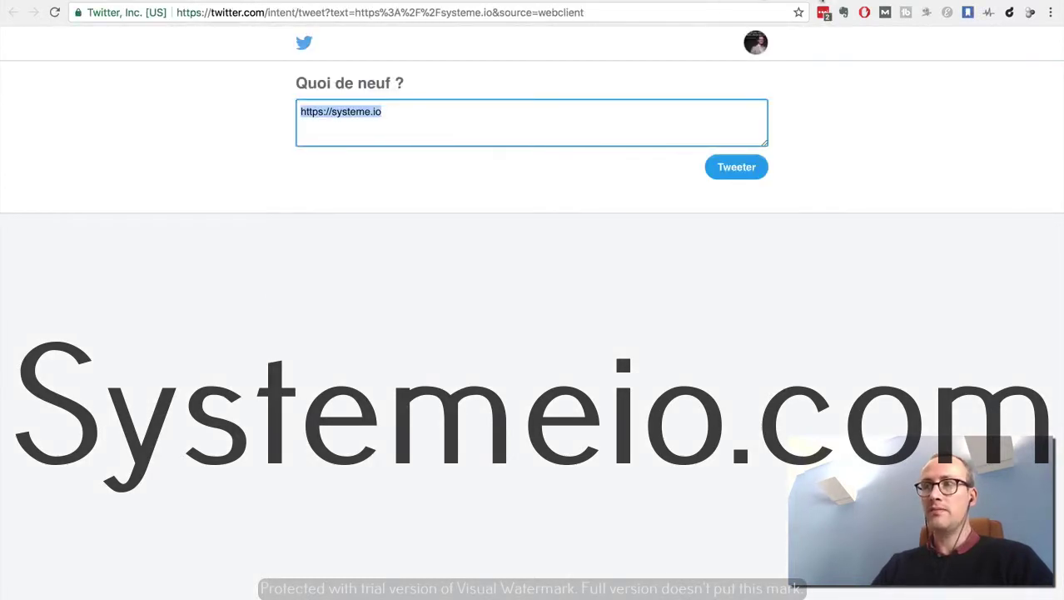
pyautogui.press('super+w')
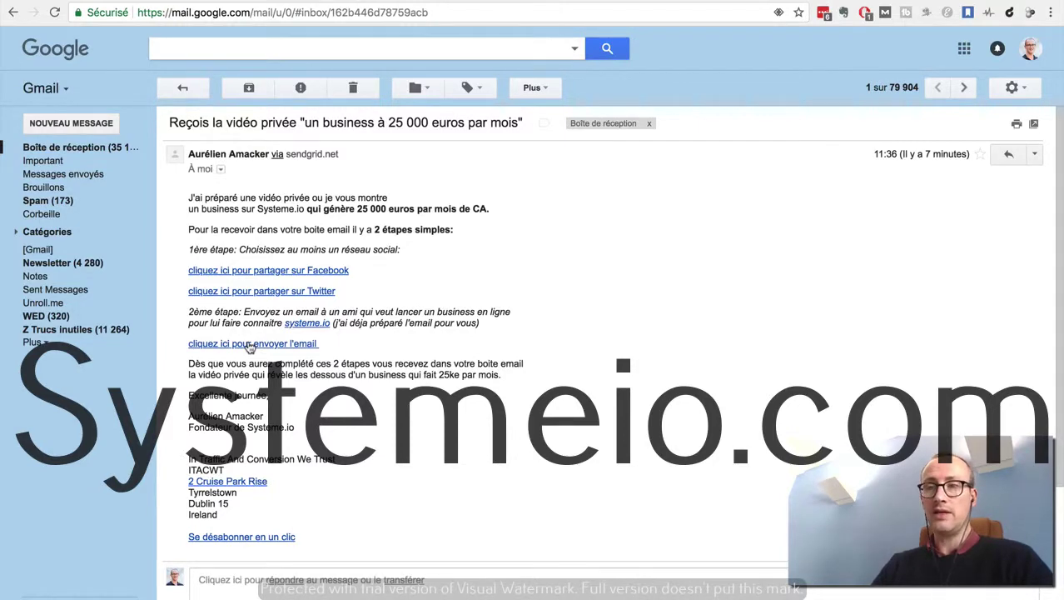
# Open the prefilled referral message from the email's send link, add the recipient's address, send it and close the compose window
pyautogui.click(250, 345)
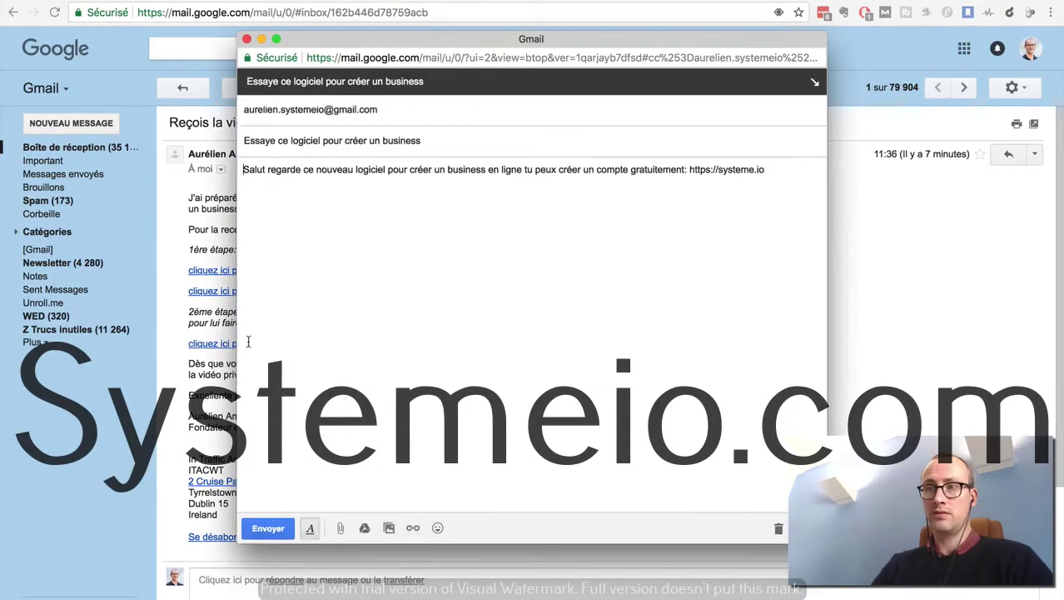
pyautogui.click(383, 108)
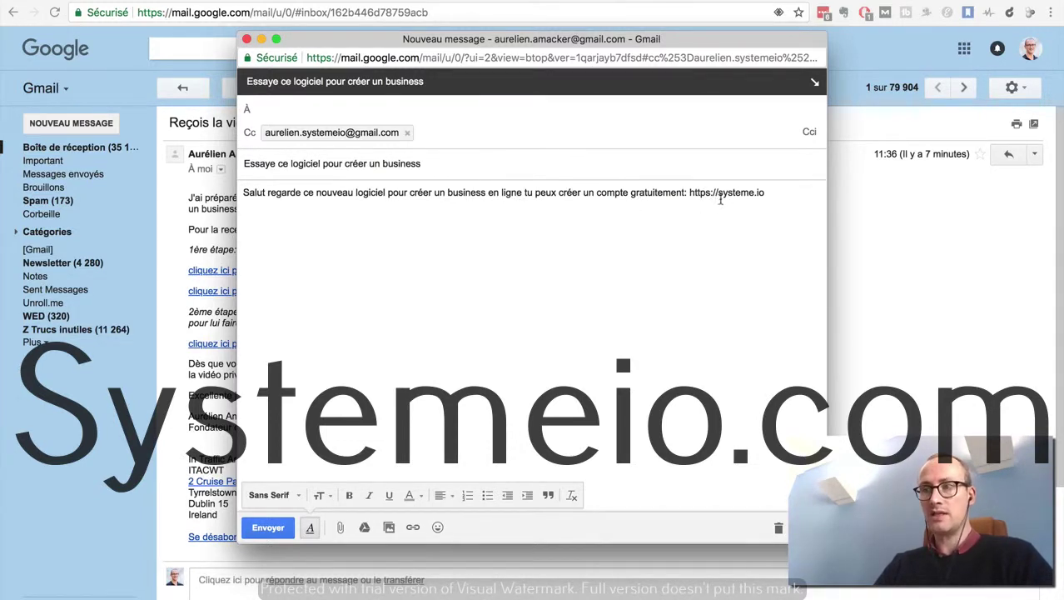
pyautogui.write('aurelien')
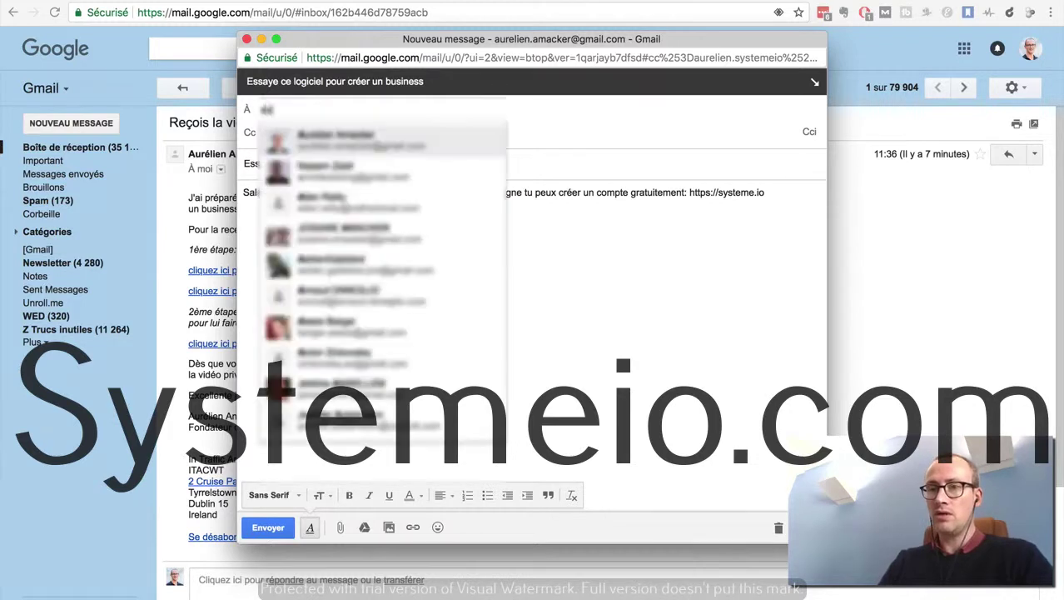
pyautogui.press('Return')
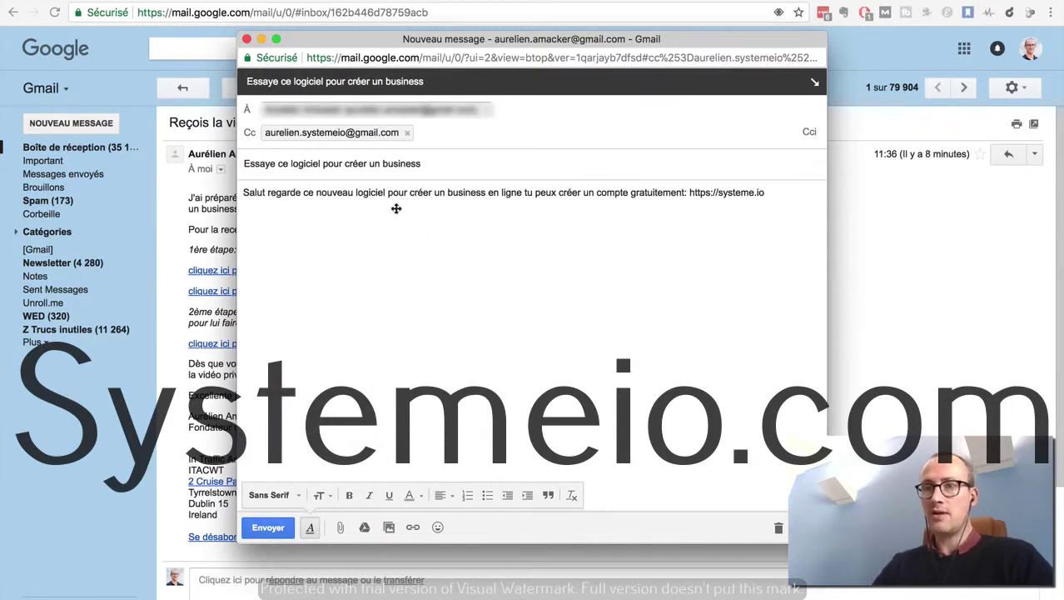
pyautogui.click(273, 528)
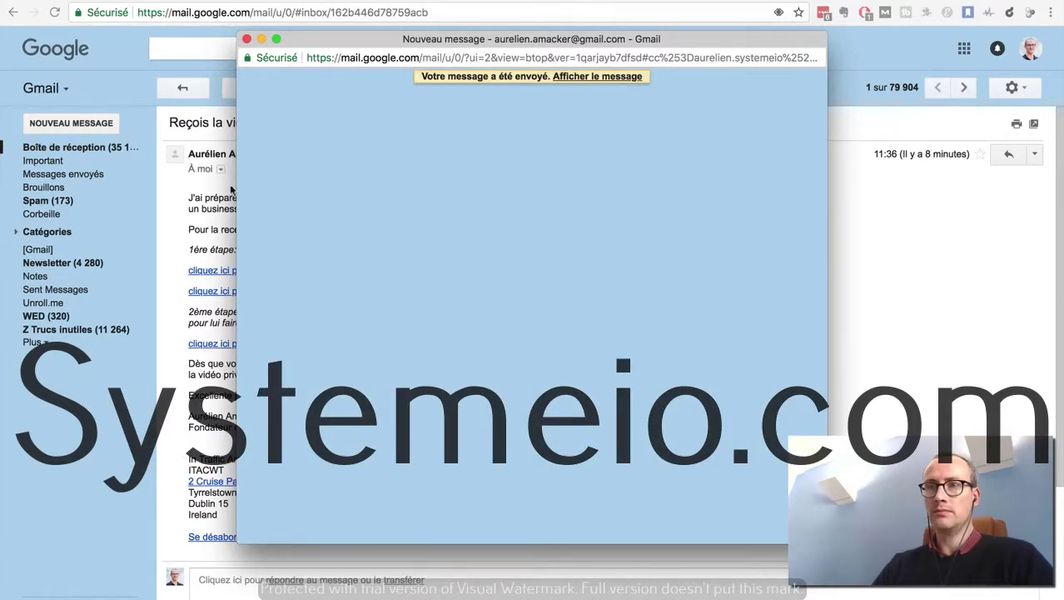
pyautogui.click(246, 40)
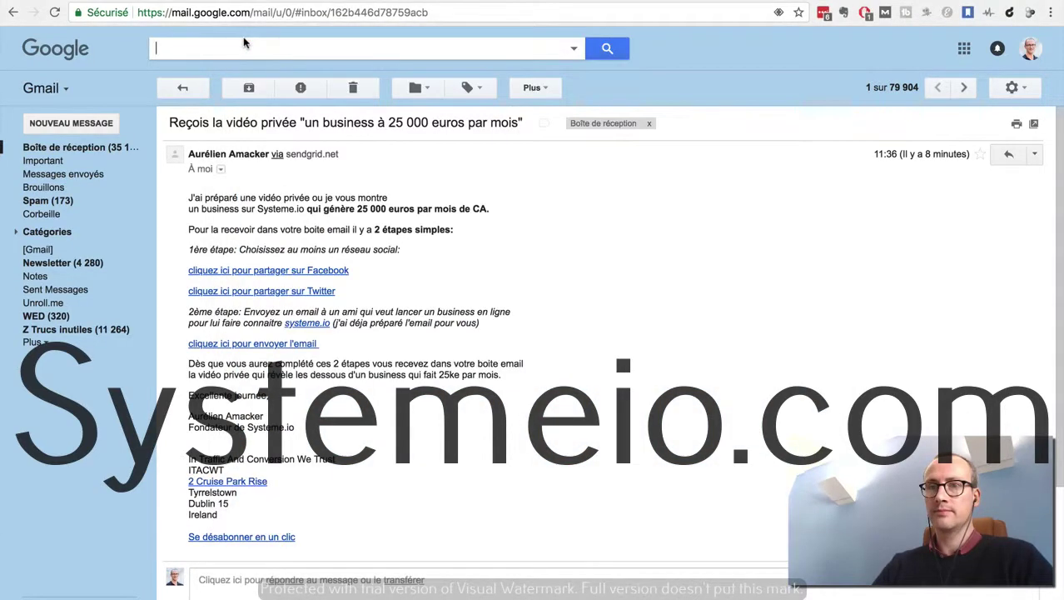
# Return to the inbox and open the received message "Essaye ce logiciel pour créer un business"
pyautogui.click(77, 149)
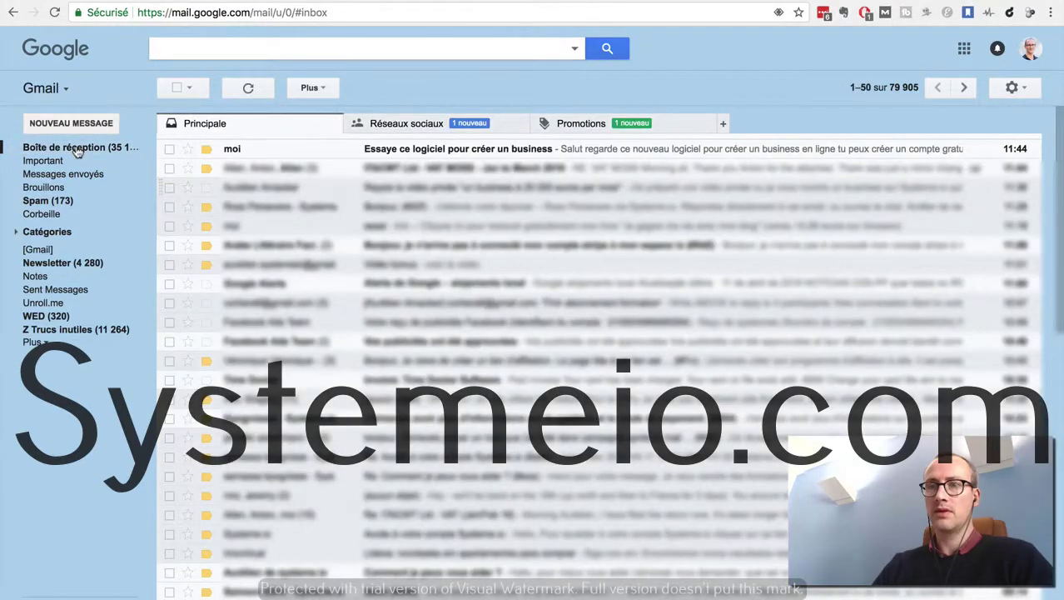
pyautogui.click(635, 157)
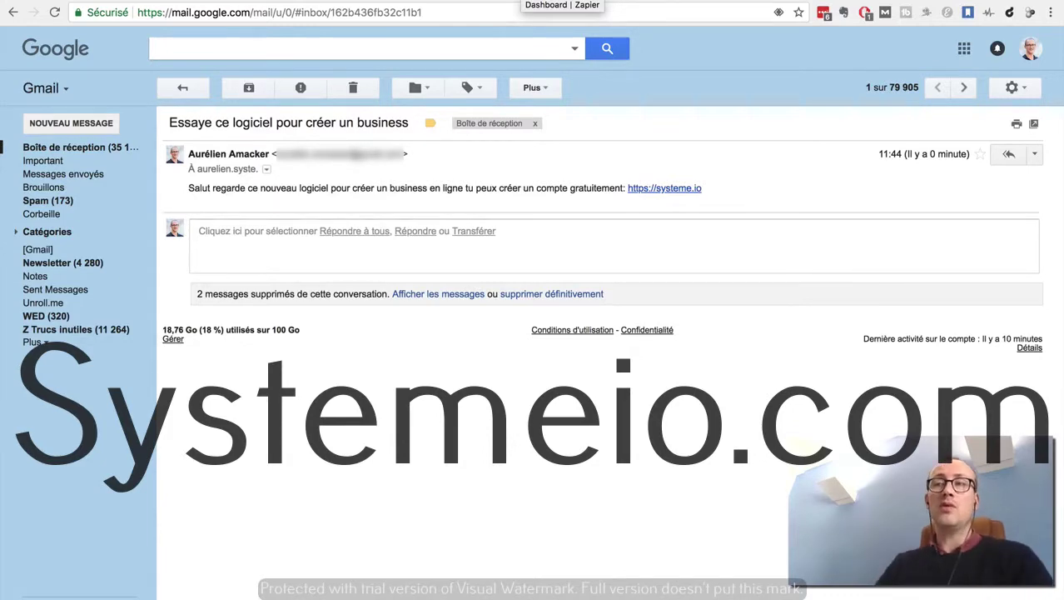
# Switch to the Zapier dashboard and open the "Envoi bonus" Zap for editing
pyautogui.click(562, 2)
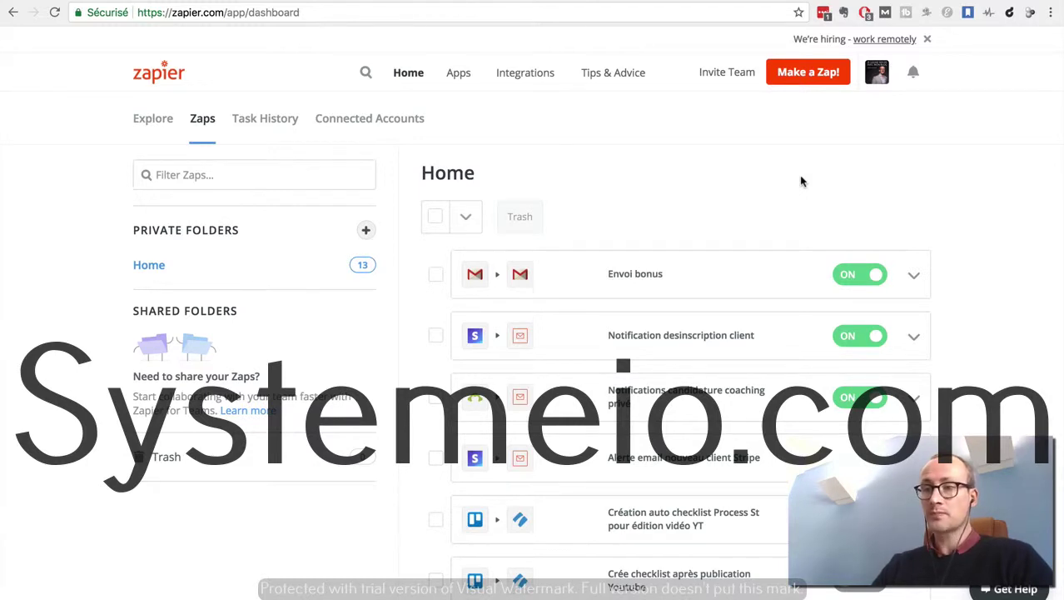
pyautogui.click(914, 279)
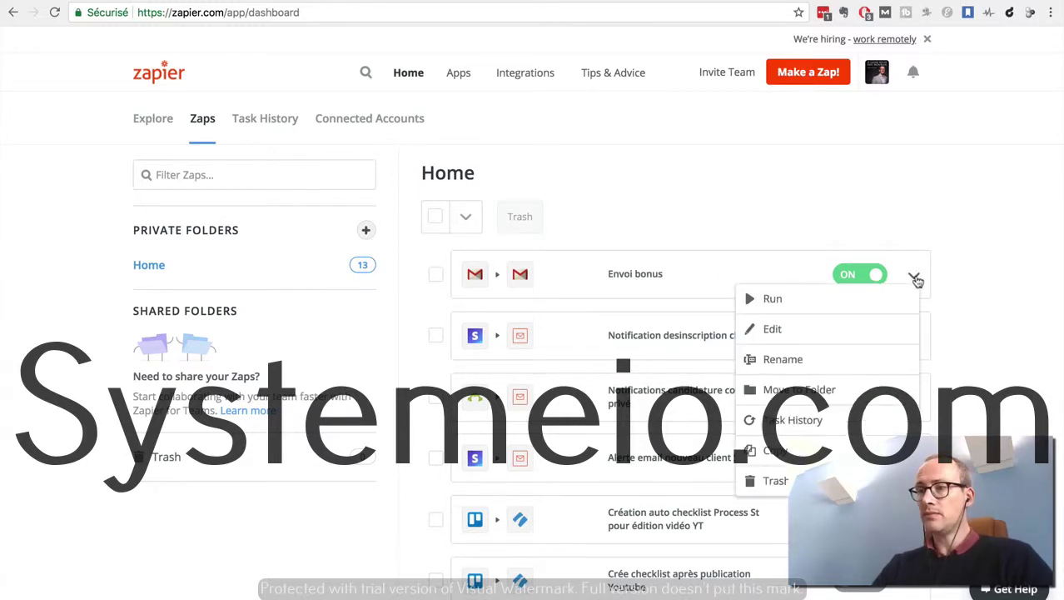
pyautogui.click(773, 329)
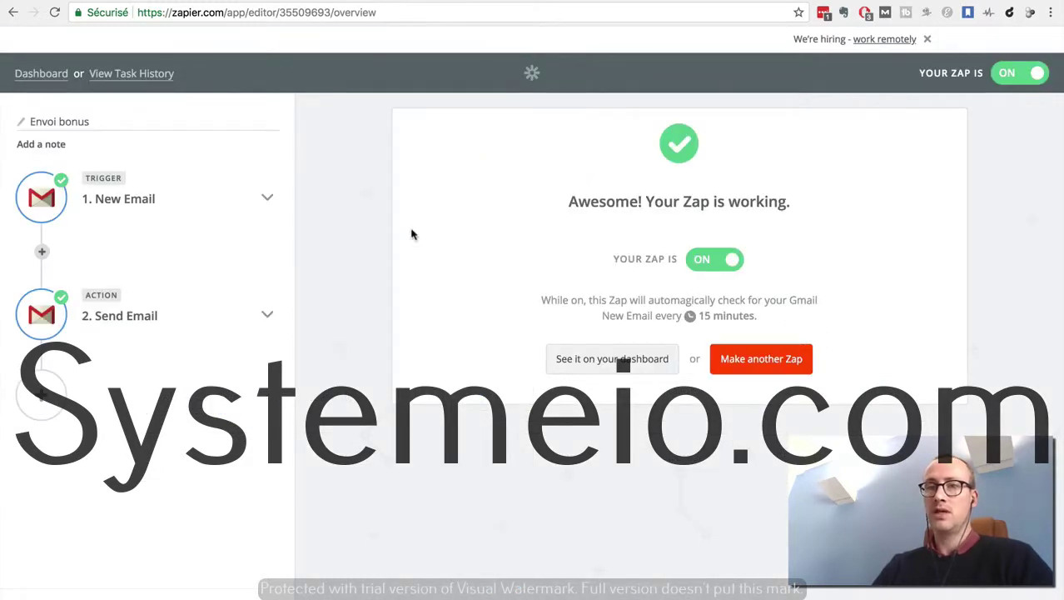
# Review the New Email trigger's app, trigger type, connected Gmail account and mailbox options
pyautogui.click(113, 207)
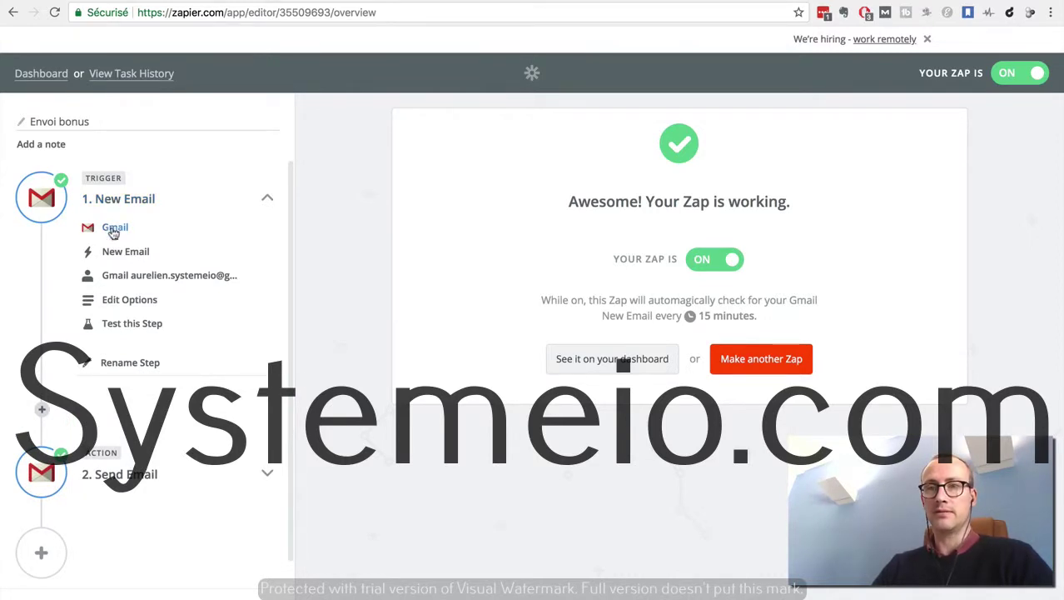
pyautogui.click(111, 231)
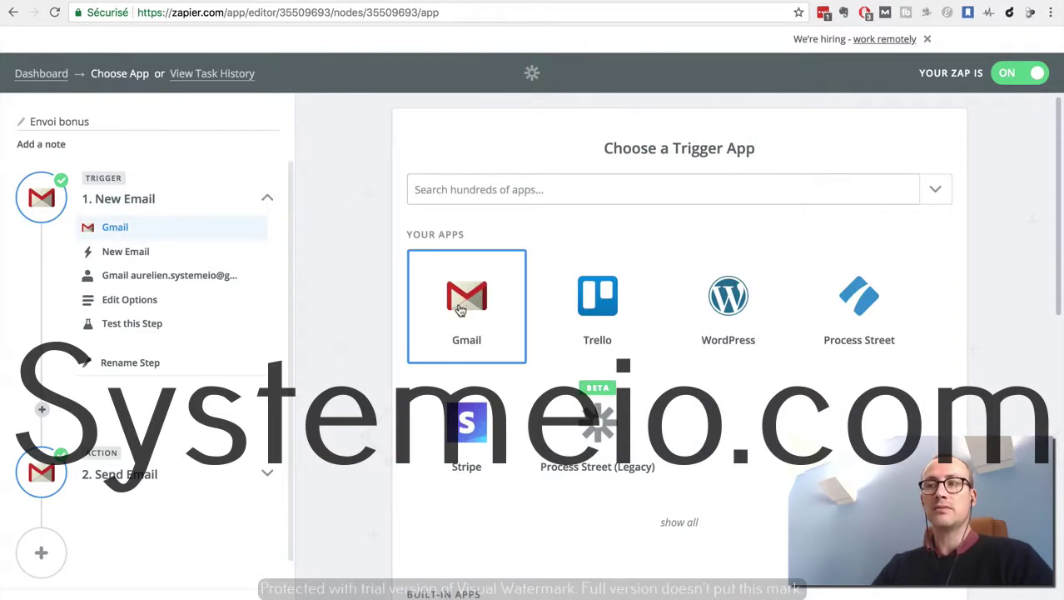
pyautogui.click(117, 252)
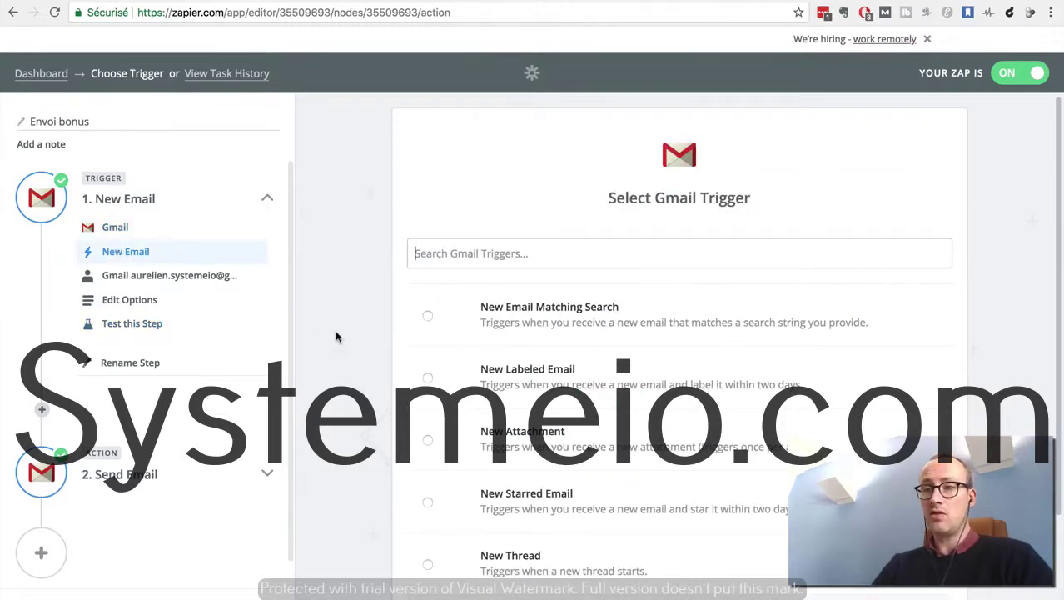
pyautogui.scroll(-2, 336, 336)
pyautogui.scroll(-1, 336, 336)
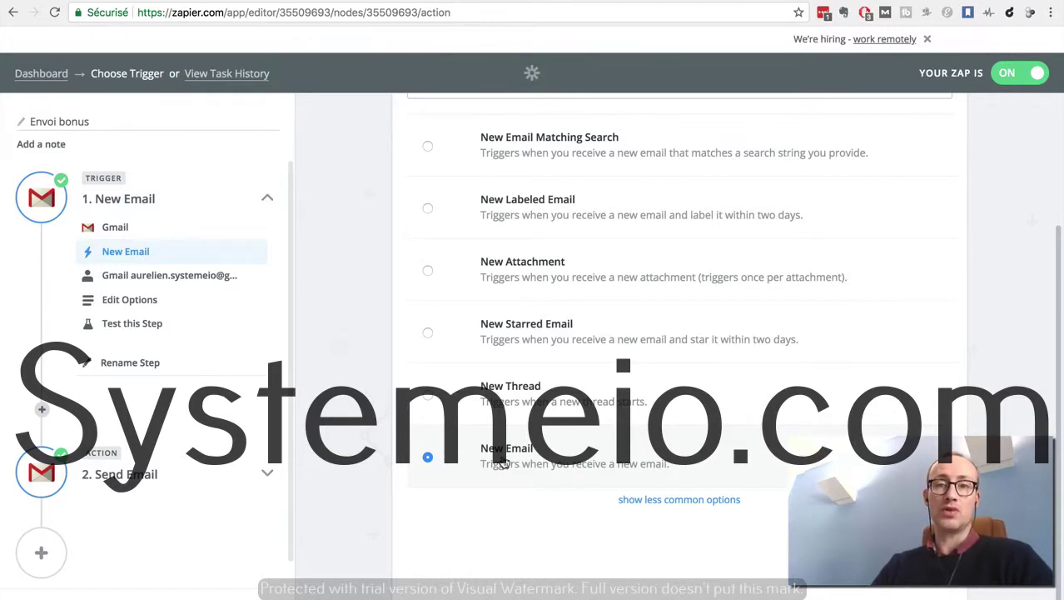
pyautogui.click(154, 284)
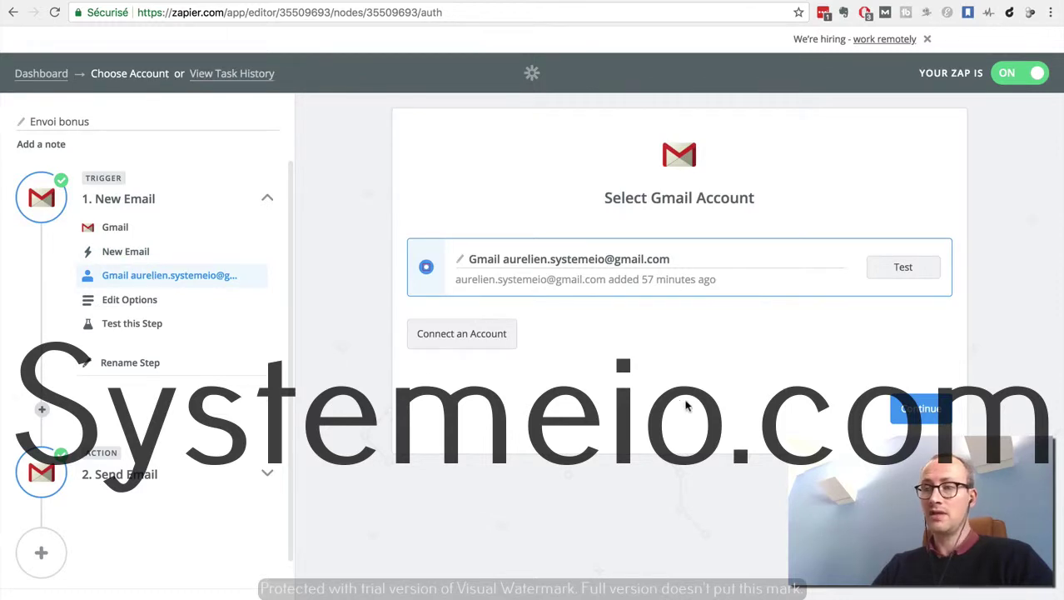
pyautogui.click(131, 302)
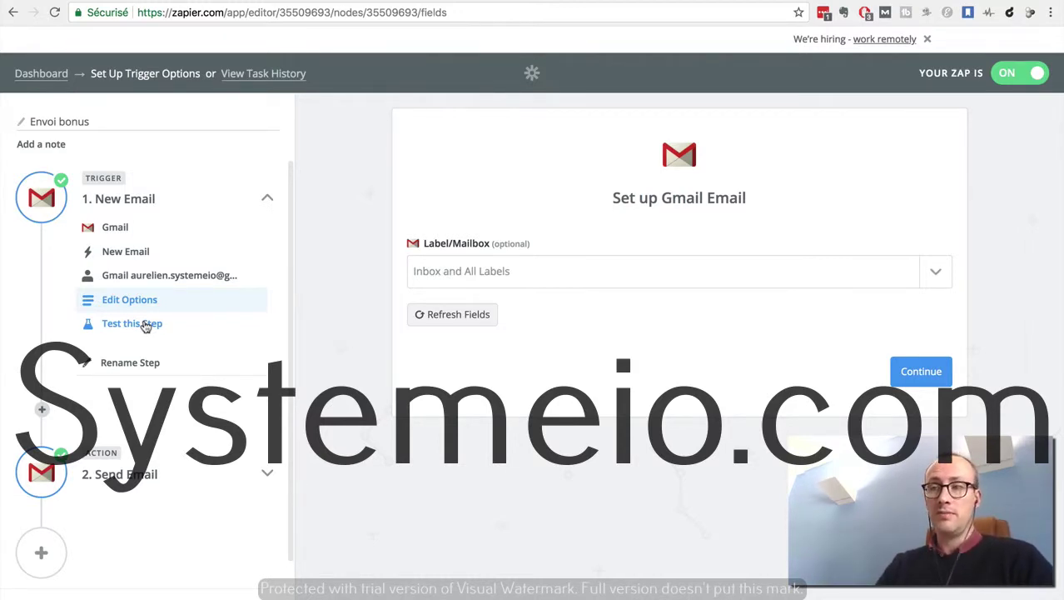
# Review the Send Email action's app, action type and connected Gmail account, and open its email template
pyautogui.click(121, 477)
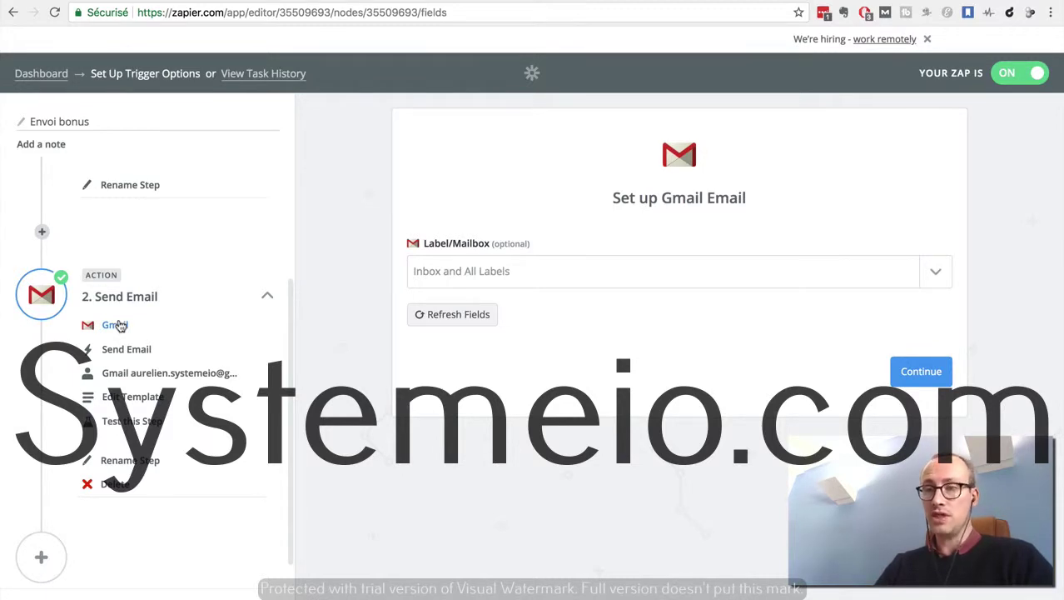
pyautogui.click(119, 325)
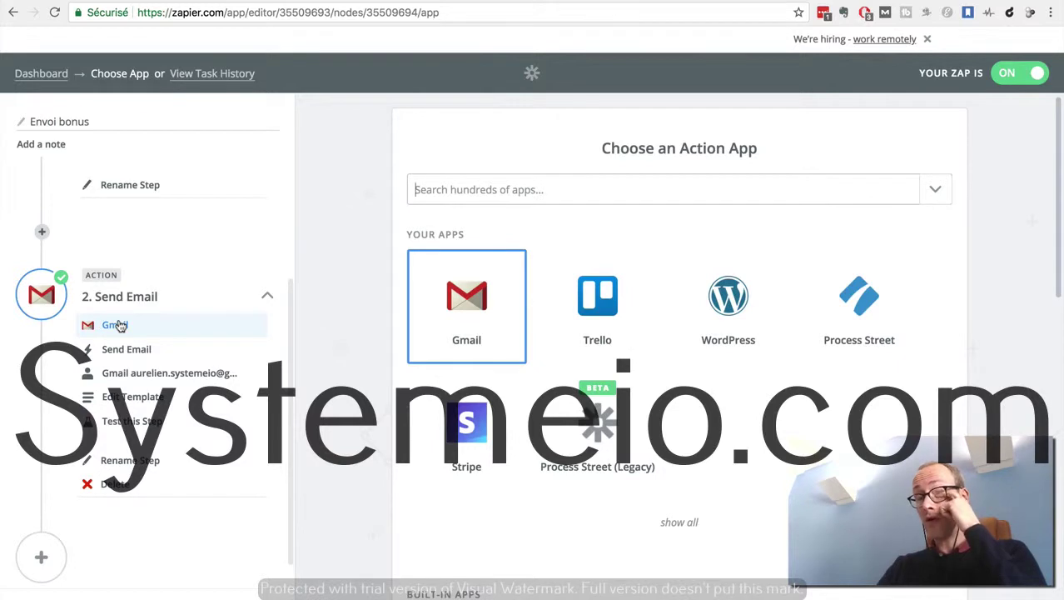
pyautogui.click(117, 350)
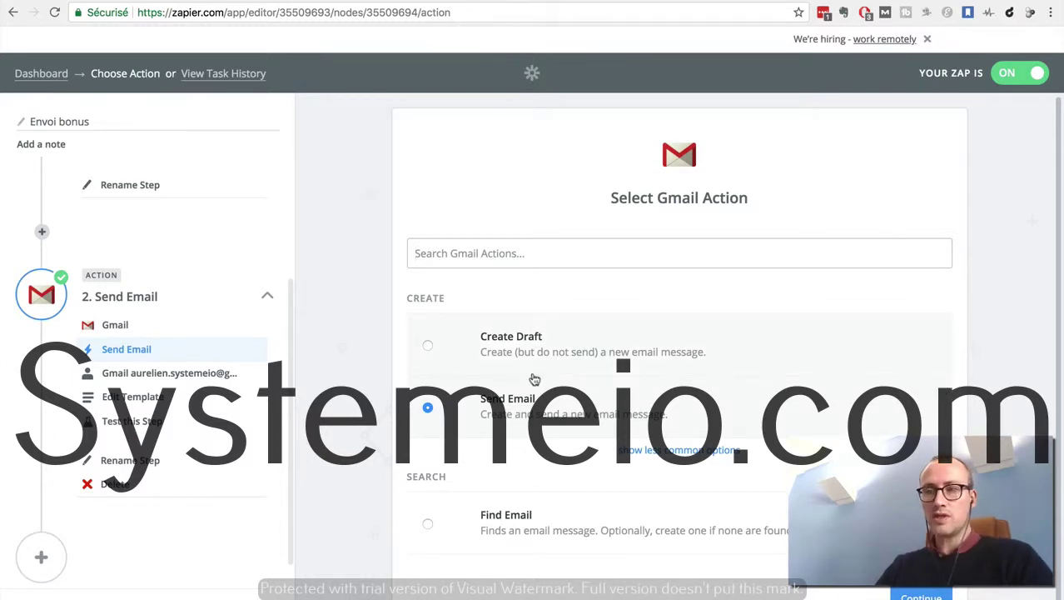
pyautogui.click(169, 374)
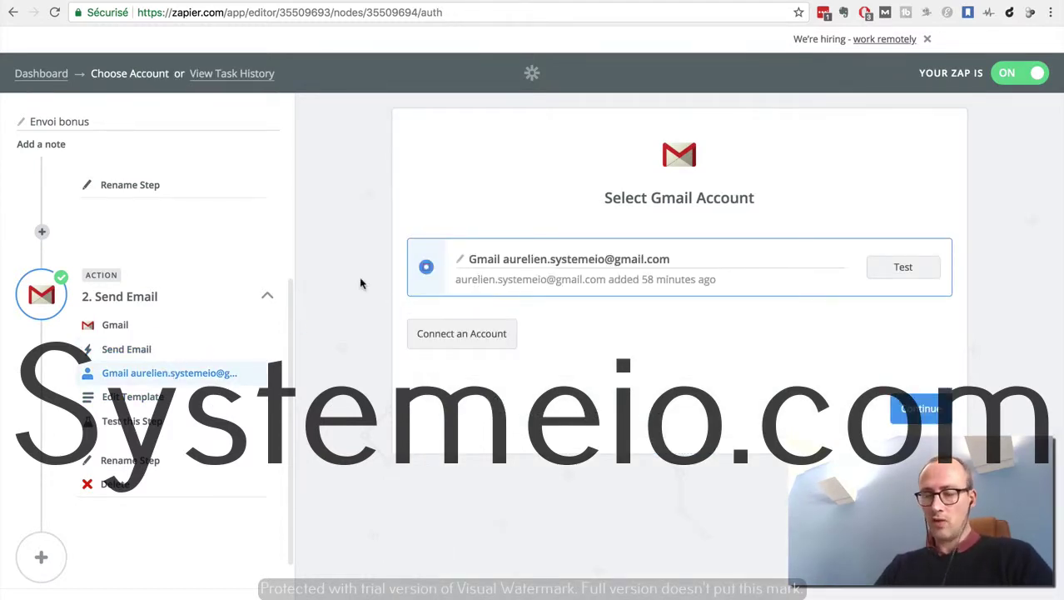
pyautogui.click(137, 397)
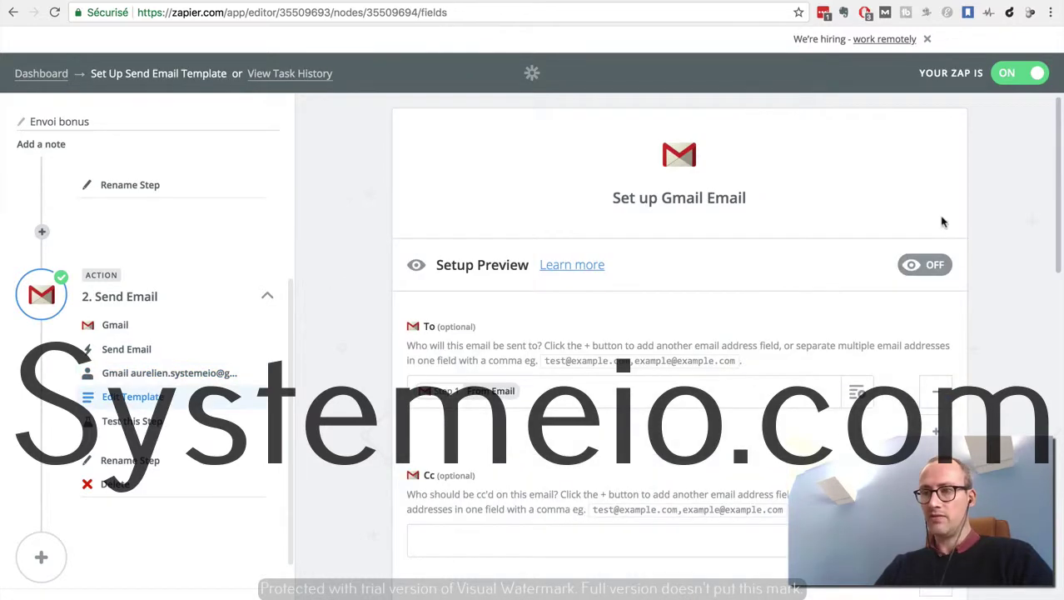
# Examine the Send Email template's recipient, subject, body type and body fields
pyautogui.scroll(-3, 956, 305)
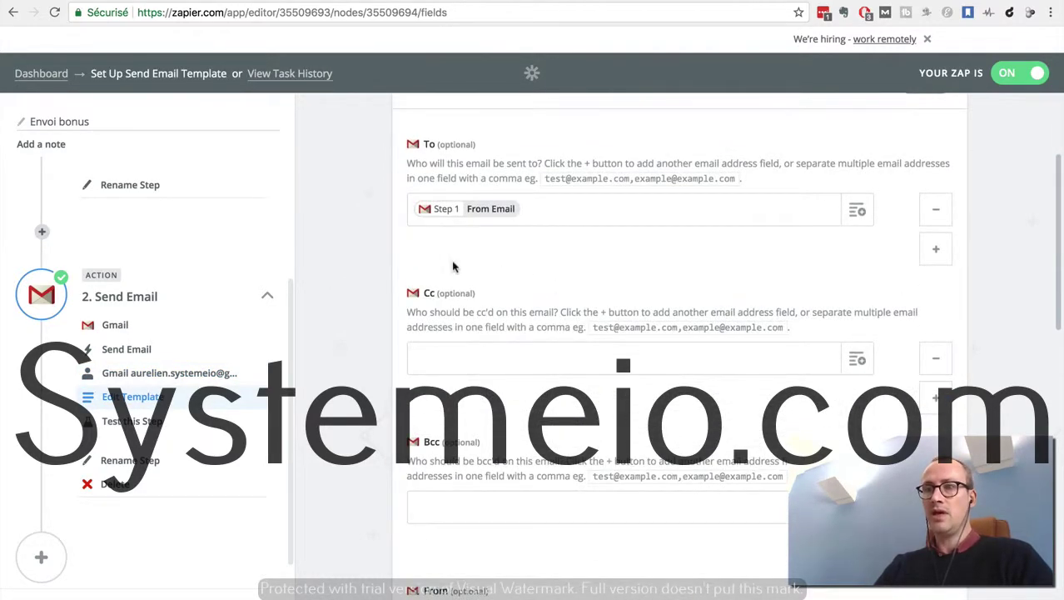
pyautogui.scroll(1, 333, 257)
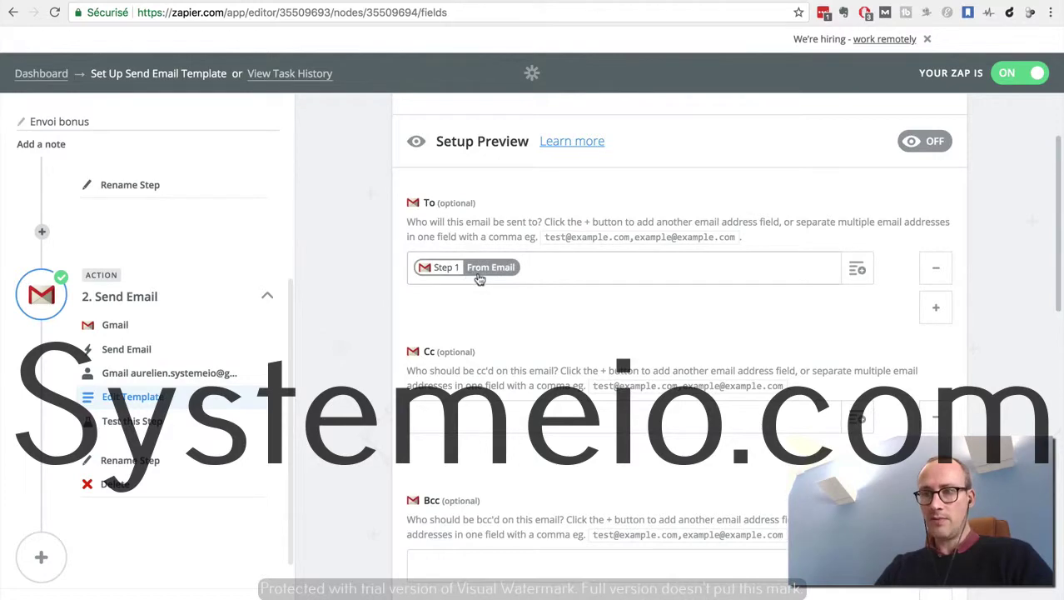
pyautogui.scroll(-6, 342, 436)
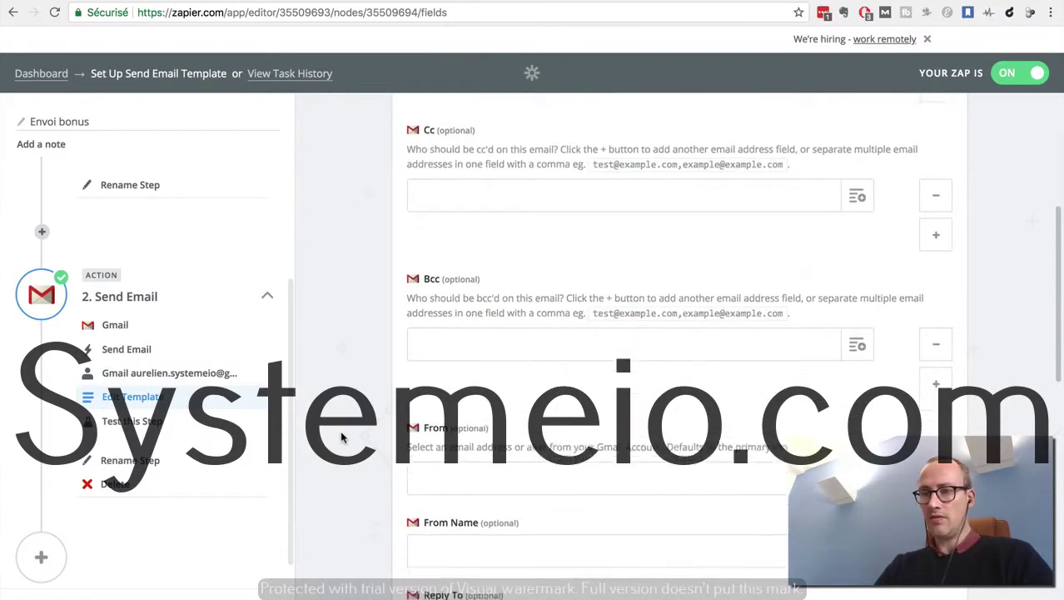
pyautogui.scroll(-2, 341, 436)
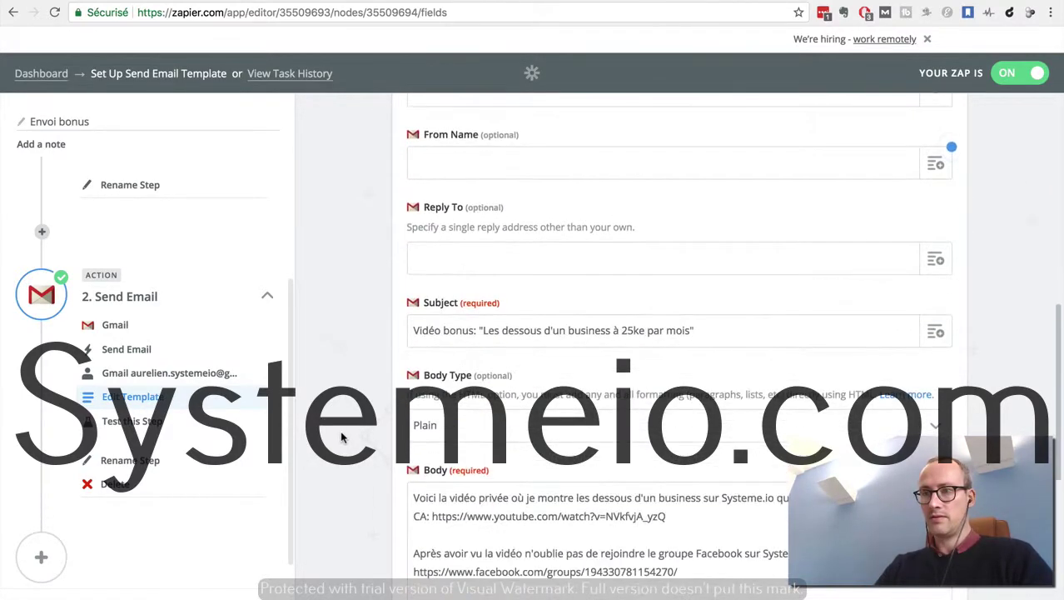
pyautogui.scroll(-1, 342, 436)
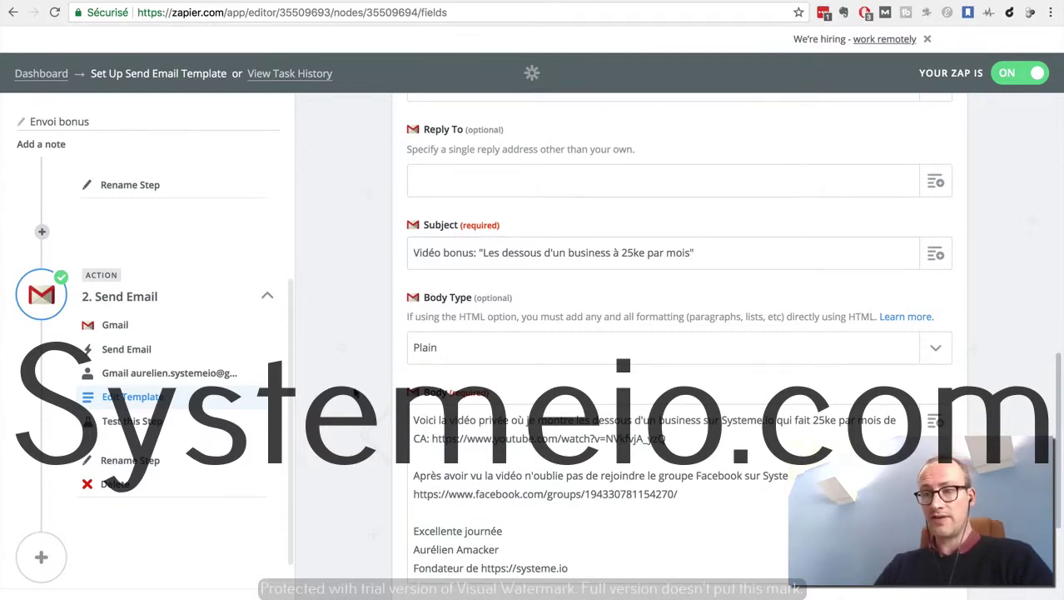
pyautogui.scroll(-1, 355, 392)
pyautogui.scroll(-3, 358, 387)
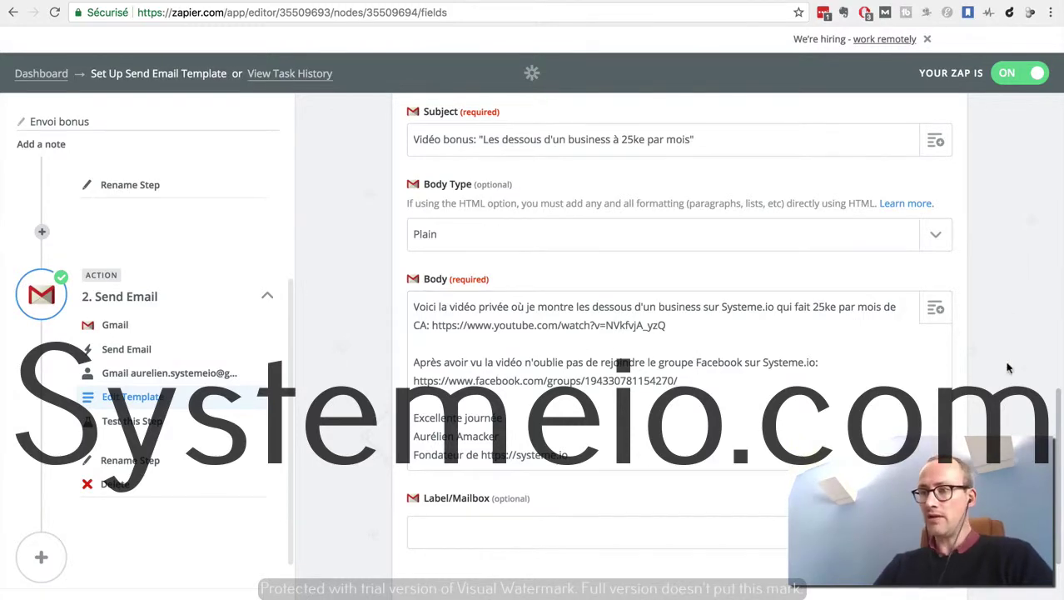
pyautogui.scroll(-5, 1008, 367)
pyautogui.scroll(15, 1008, 367)
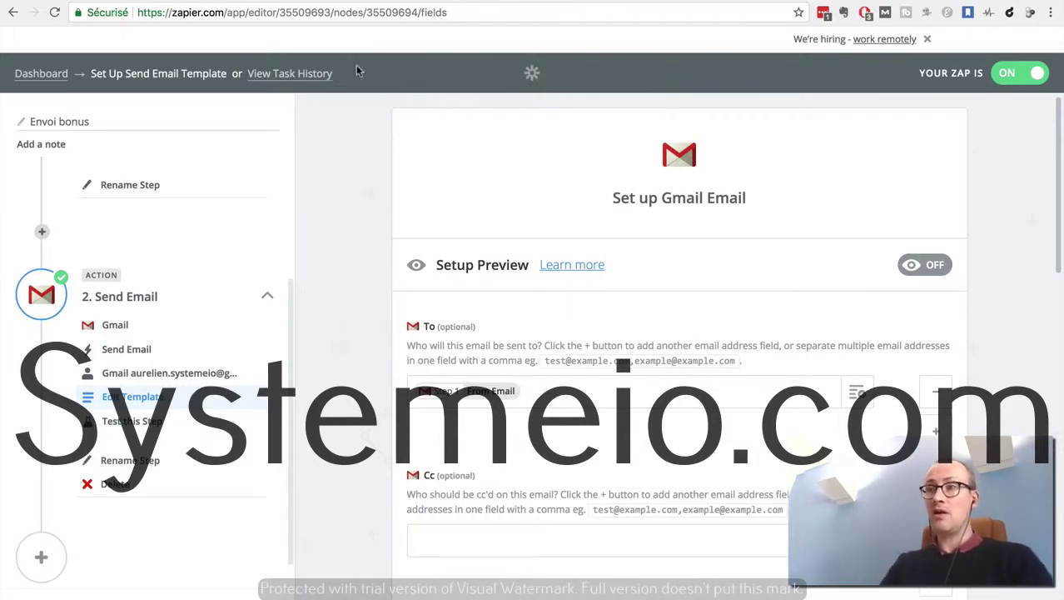
# Switch to Gmail and return from the open message to the inbox list
pyautogui.hotkey('ctrl', 'Tab')
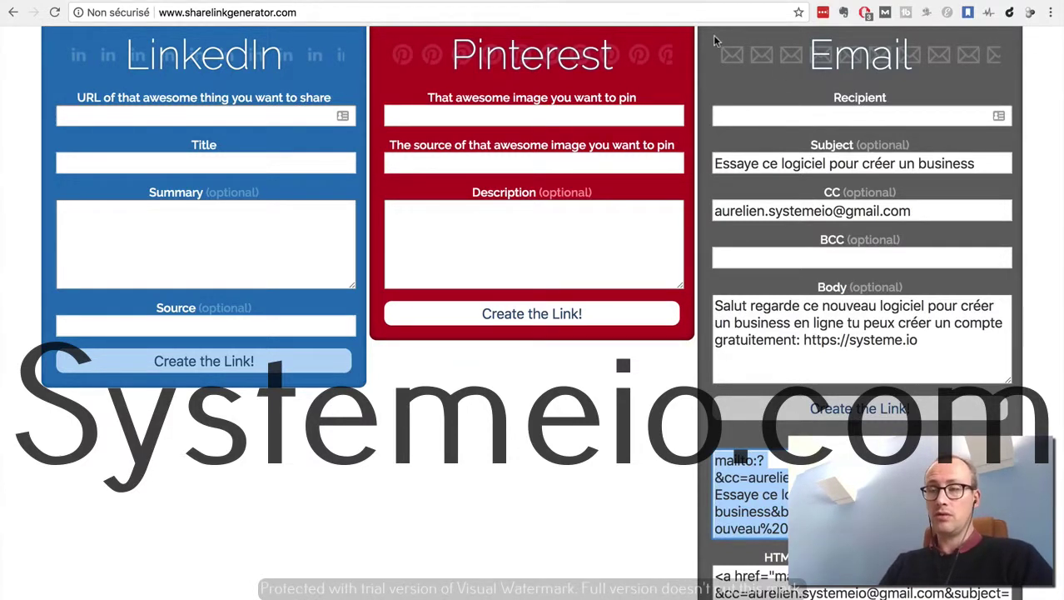
pyautogui.hotkey('ctrl', 'Tab')
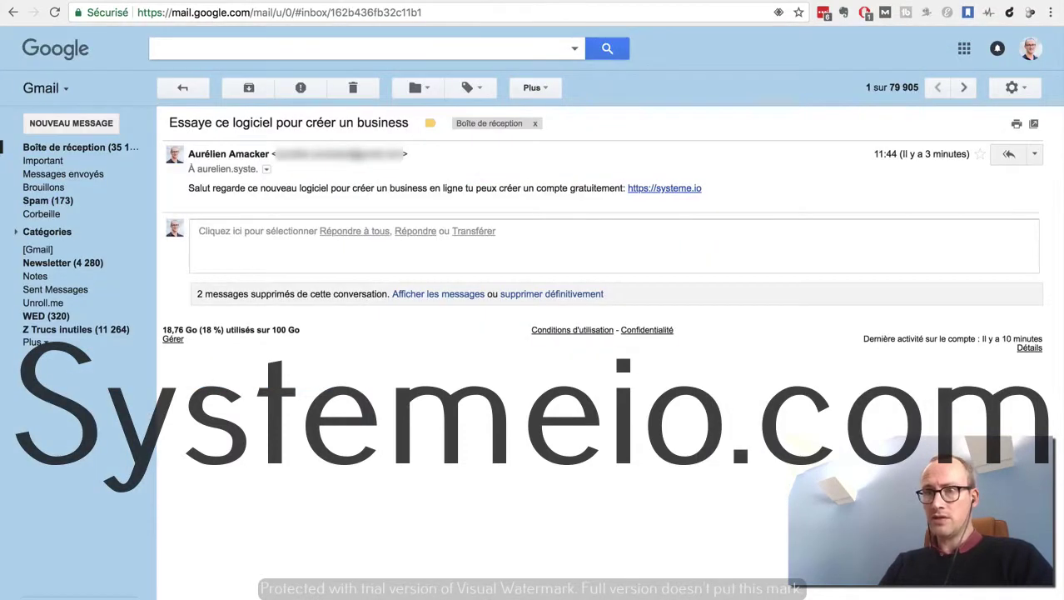
pyautogui.click(64, 148)
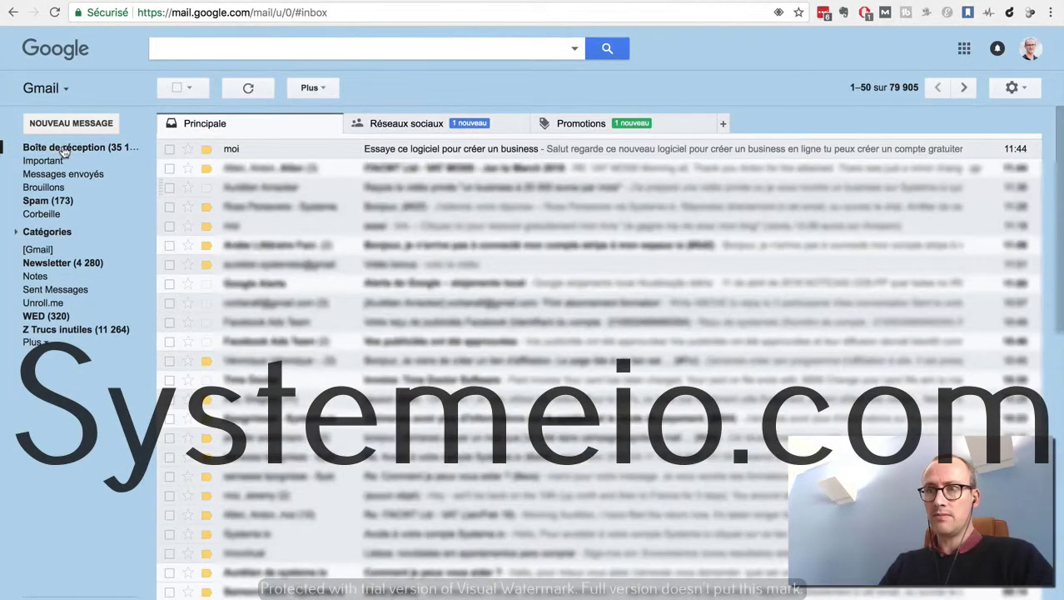
# Return to the Zapier dashboard, run the "Envoi bonus" Zap manually and close the run status
pyautogui.hotkey('ctrl', 'shift', 'Tab')
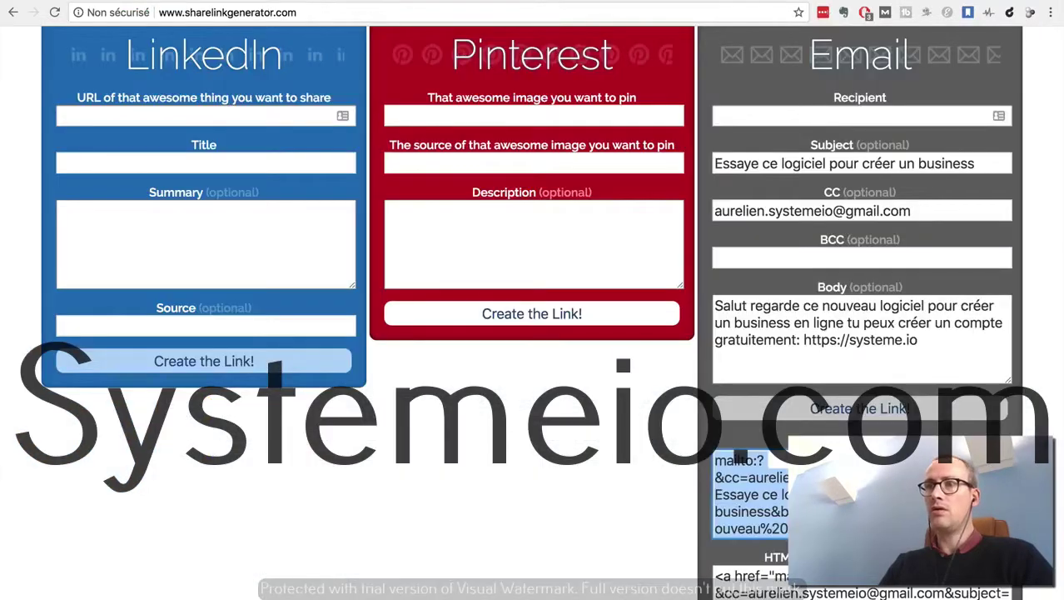
pyautogui.hotkey('ctrl', 'Tab')
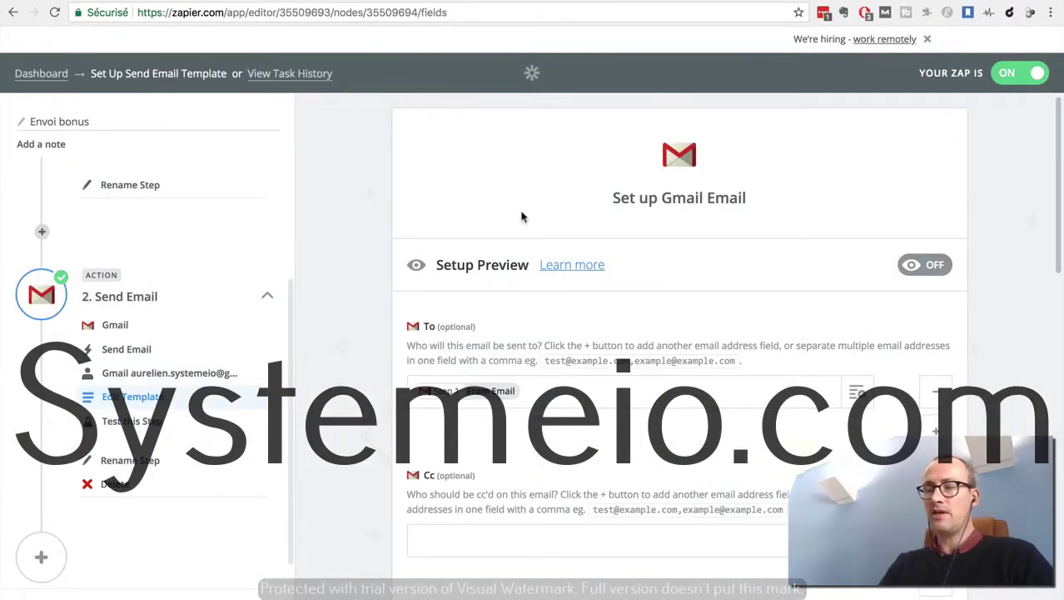
pyautogui.click(31, 77)
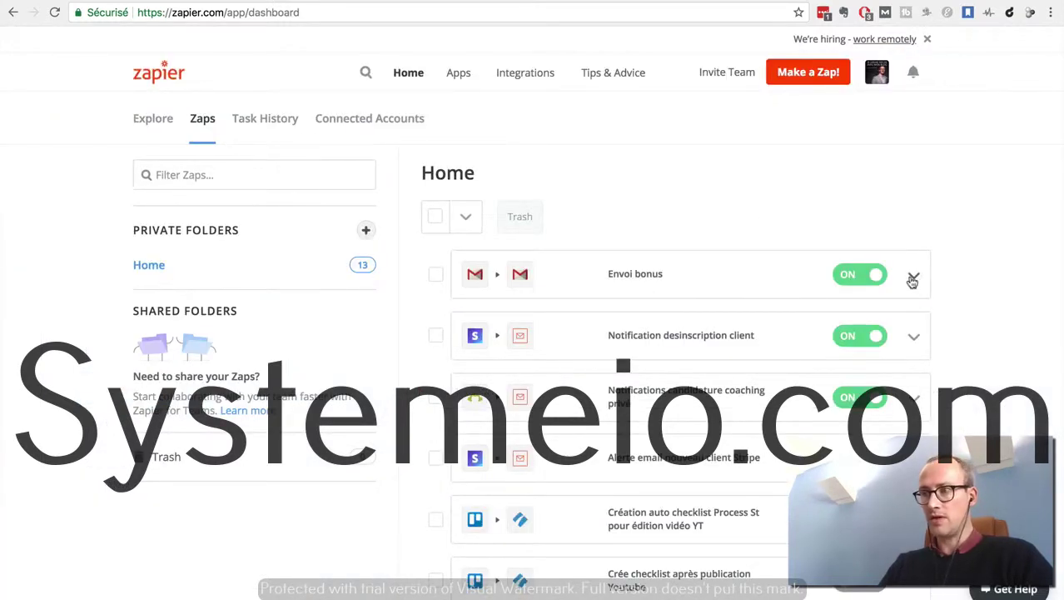
pyautogui.click(913, 280)
pyautogui.click(859, 305)
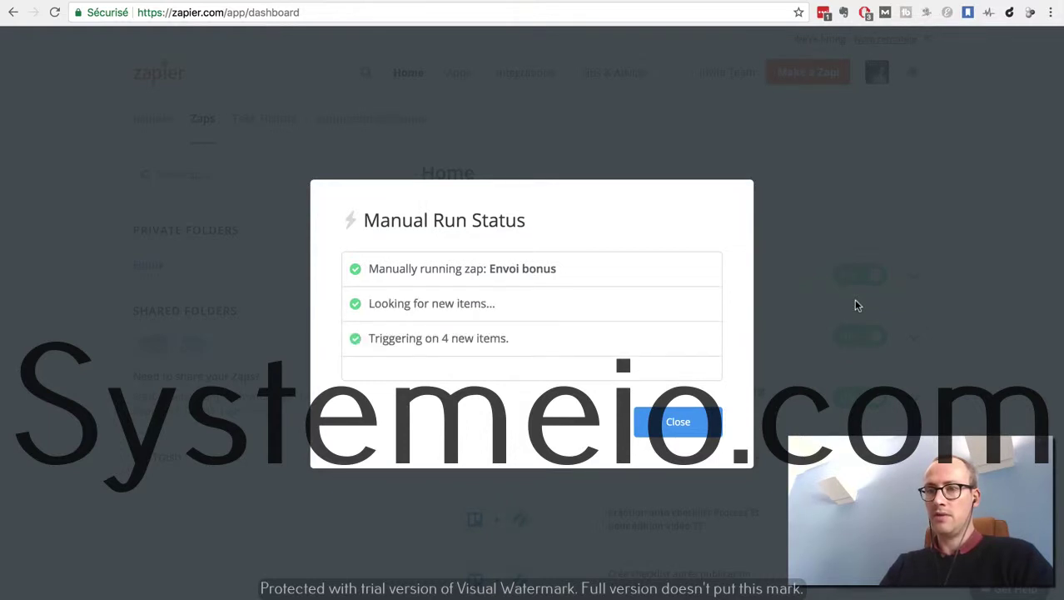
pyautogui.click(679, 422)
# Open the received "Vidéo bonus" email in Gmail and switch to the campaign email editor in Systeme.io
pyautogui.hotkey('ctrl', 'Tab')
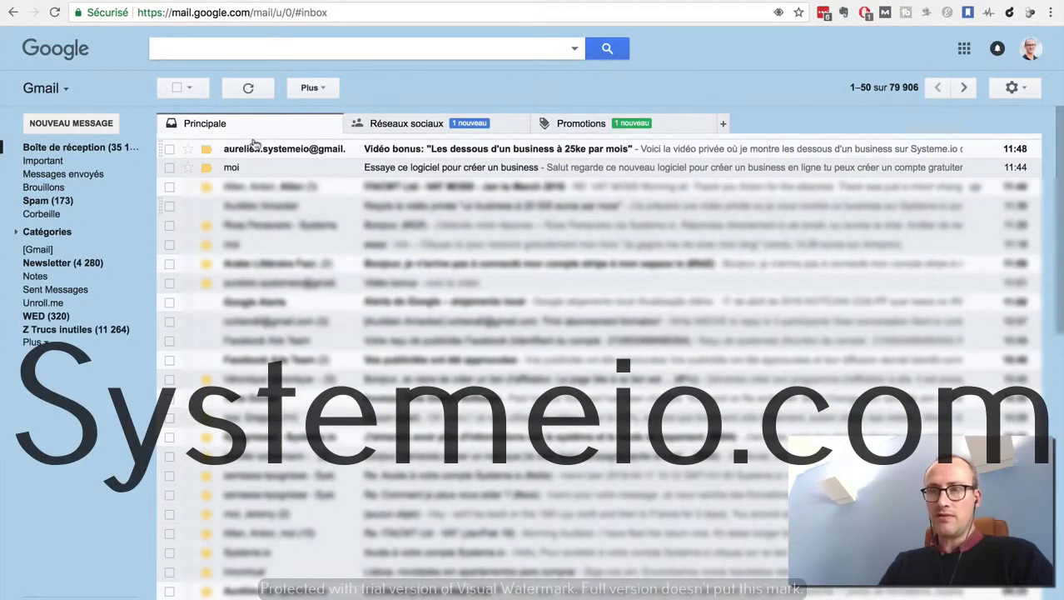
pyautogui.click(737, 153)
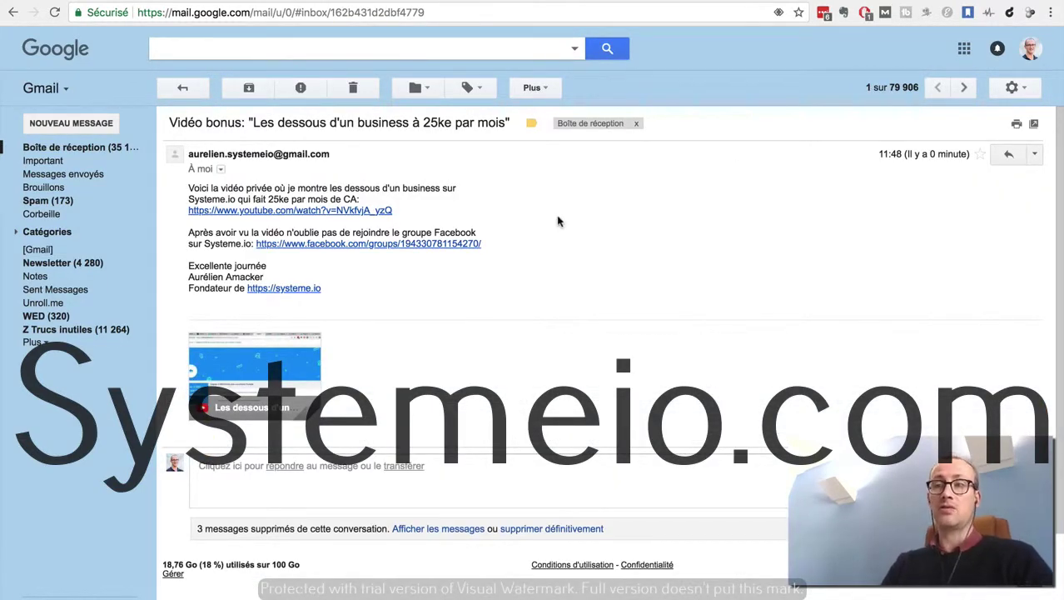
pyautogui.click(606, 3)
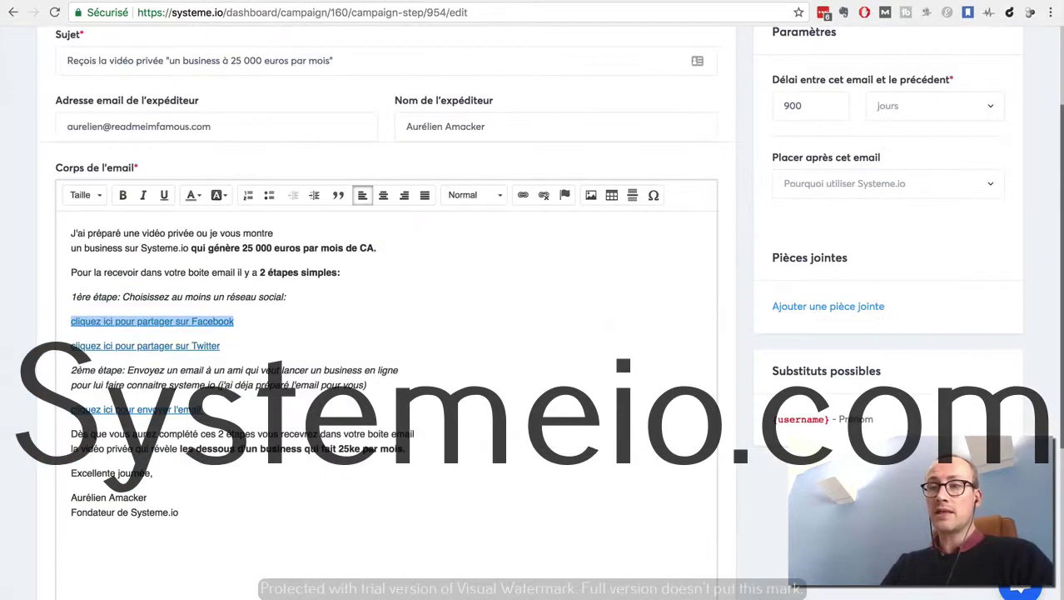